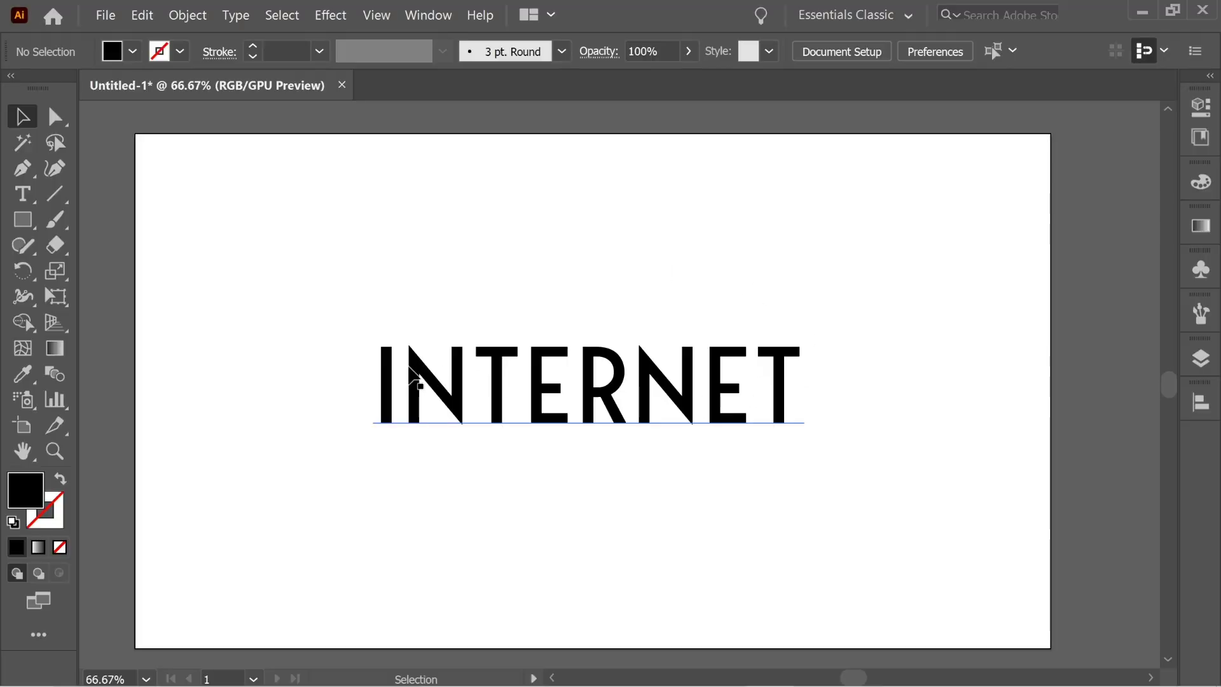
# - Select all the INTERNET letters and check their Bergen Sans font settings
pyautogui.doubleClick(721, 395)
pyautogui.hotkey('ctrl', 'a')
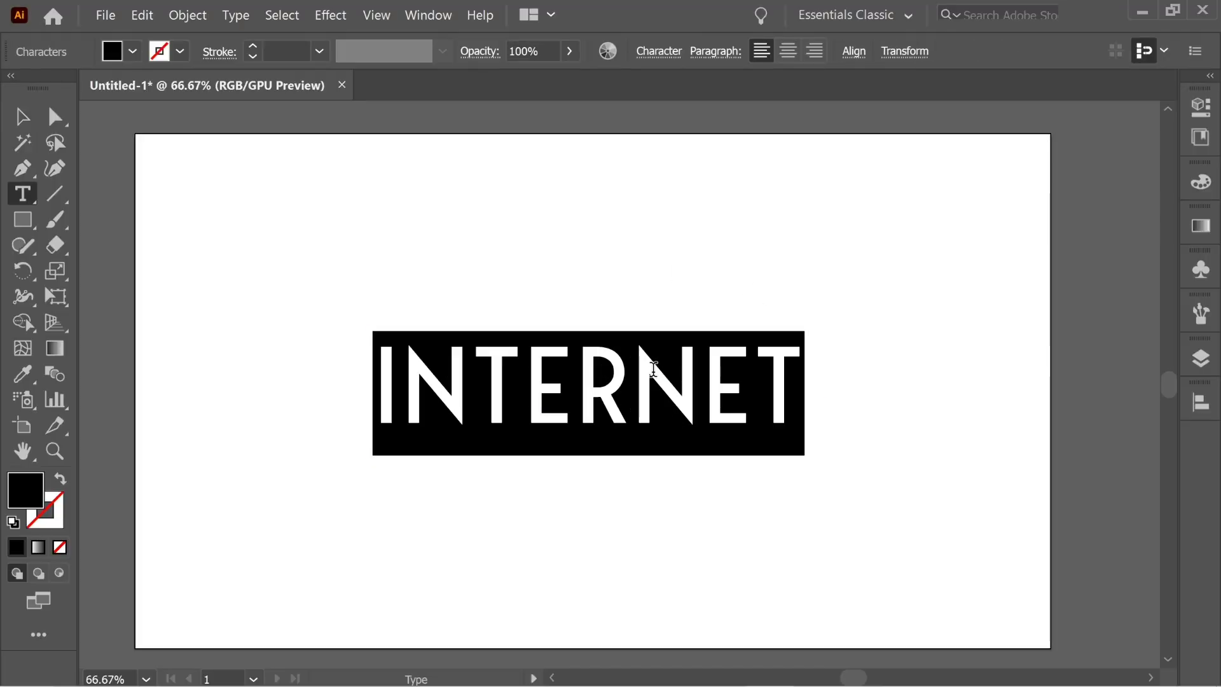
pyautogui.click(662, 52)
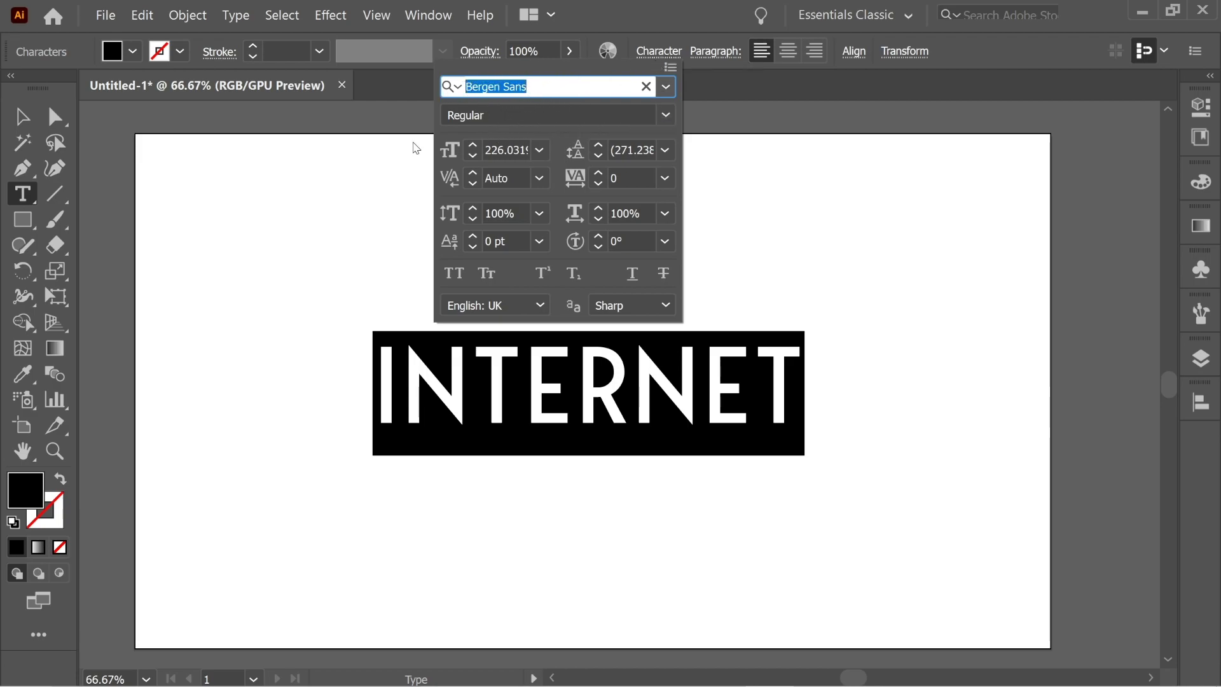
pyautogui.press('Escape')
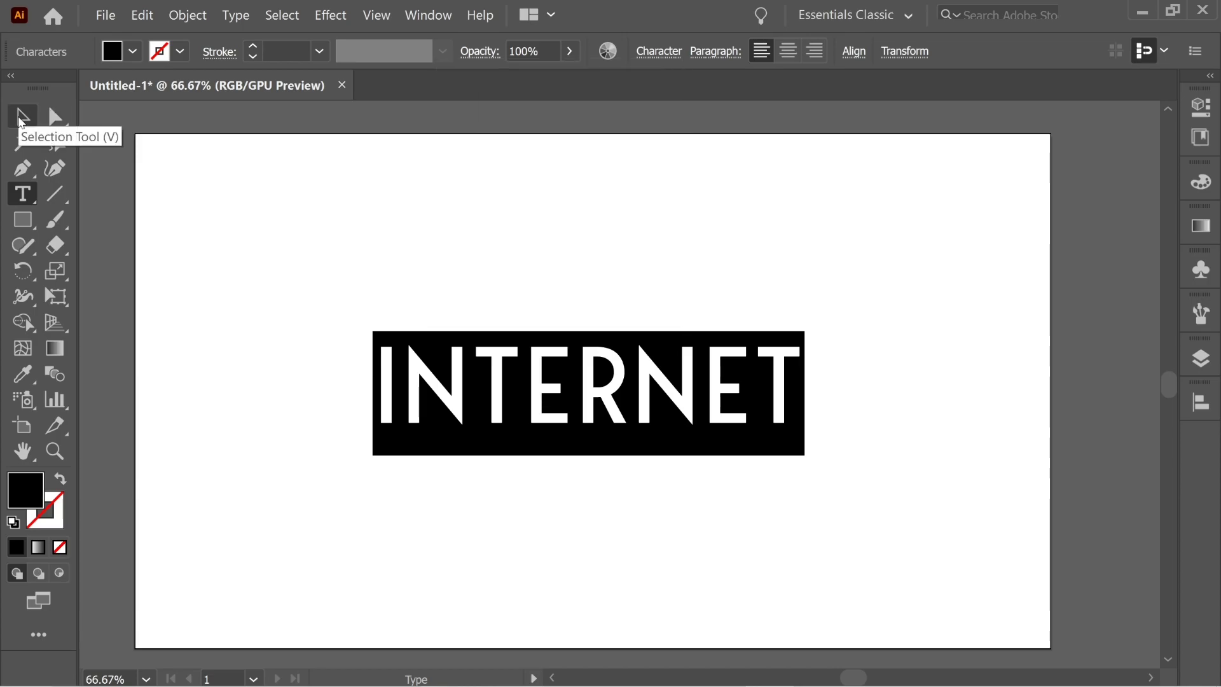
# - Centre the INTERNET text horizontally and vertically on the artboard using the Align options
pyautogui.click(423, 19)
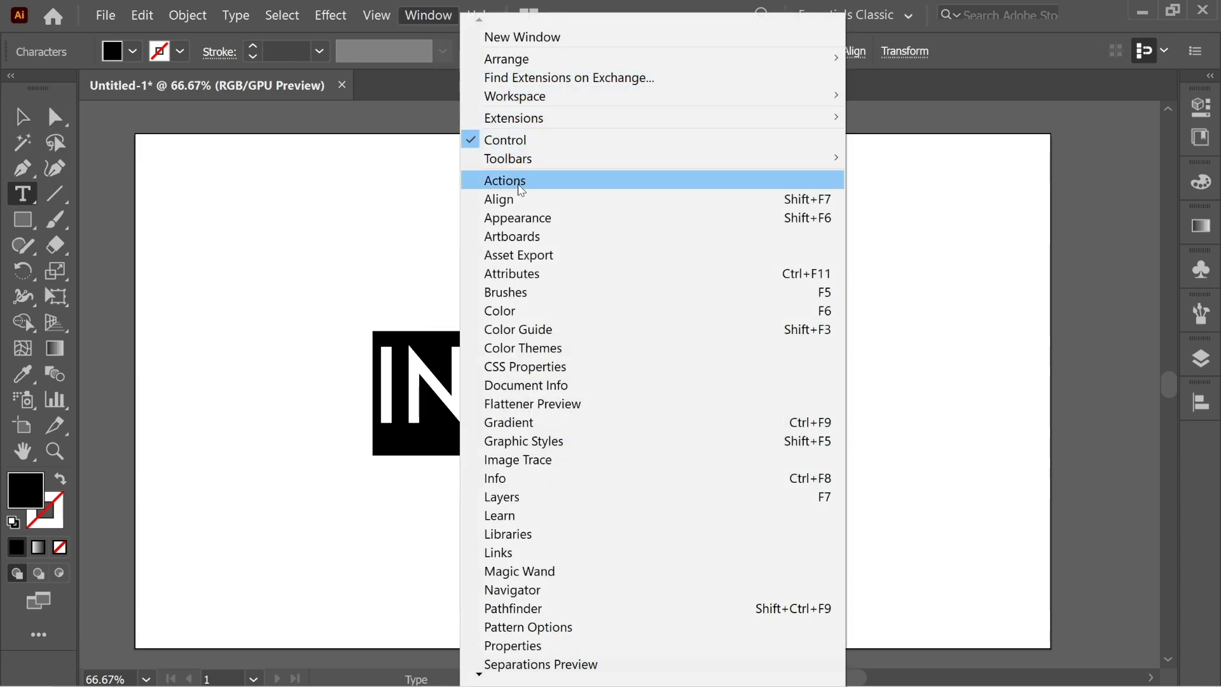
pyautogui.click(502, 198)
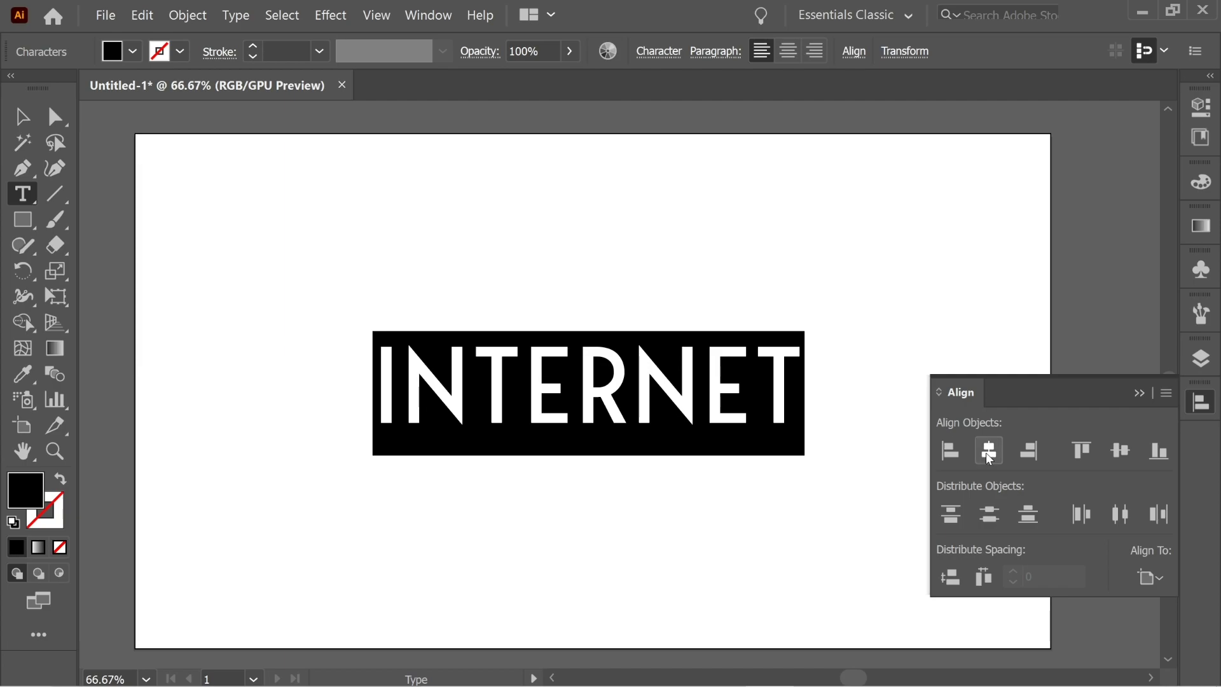
pyautogui.click(1122, 451)
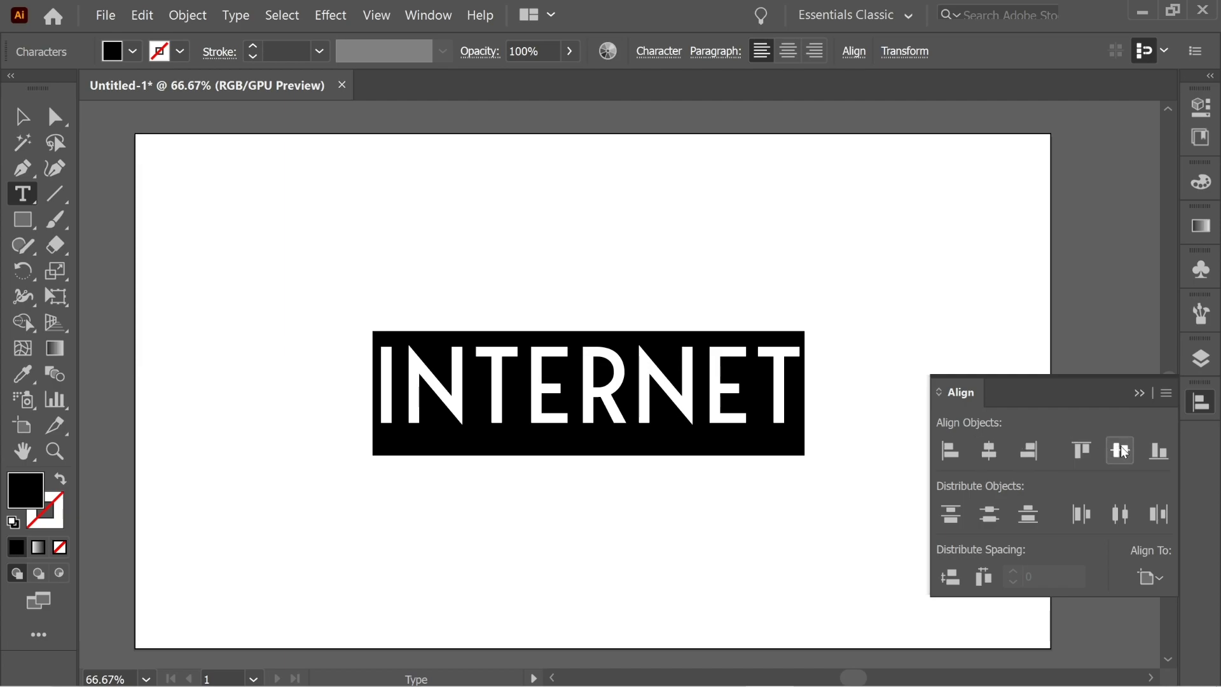
# - Select the INTERNET text object and convert it to outlines
pyautogui.click(19, 117)
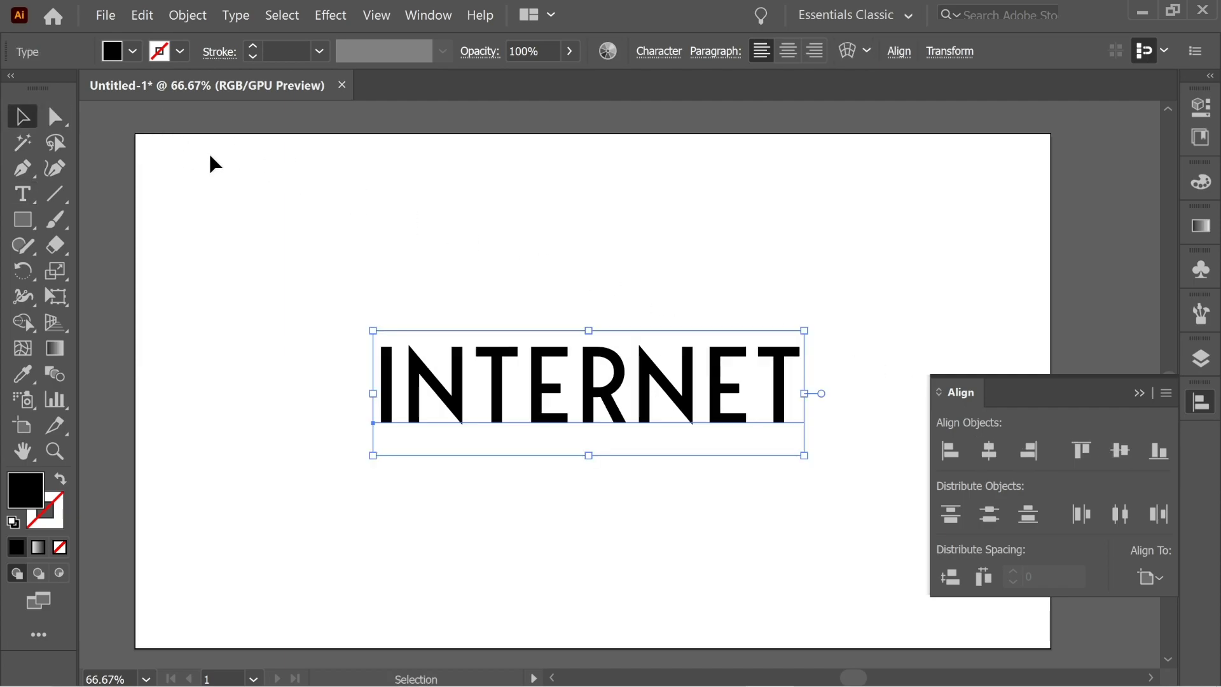
pyautogui.click(695, 313)
pyautogui.click(703, 389)
pyautogui.rightClick(696, 377)
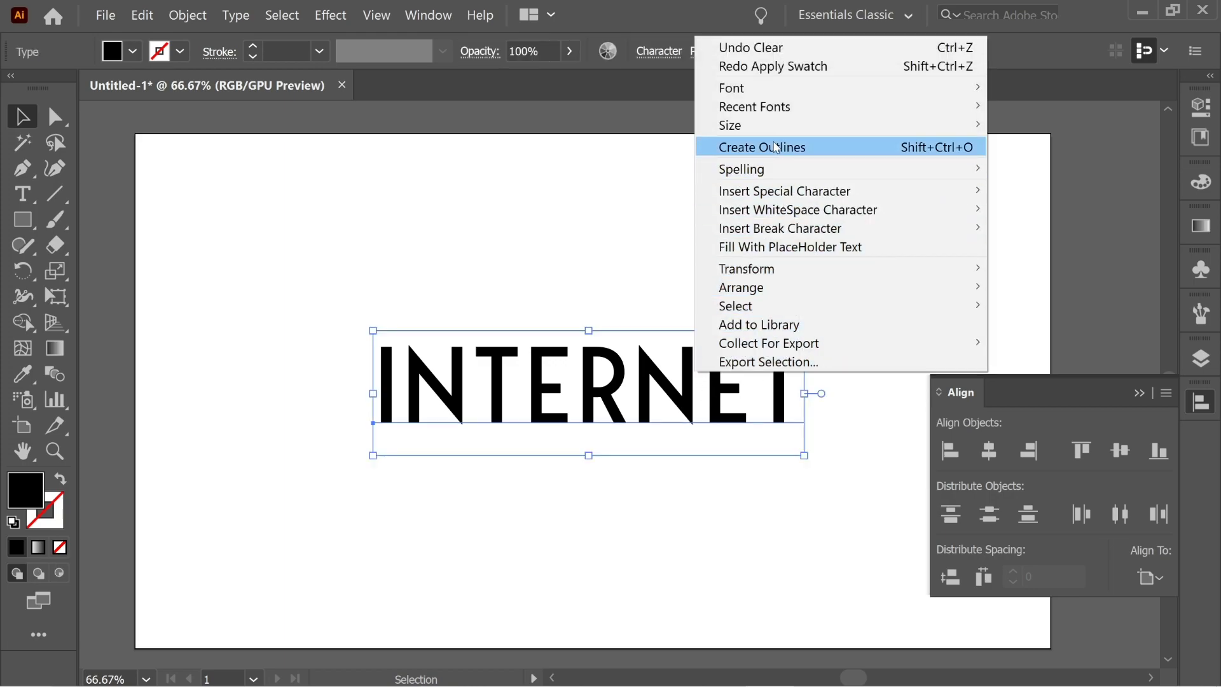
pyautogui.click(775, 147)
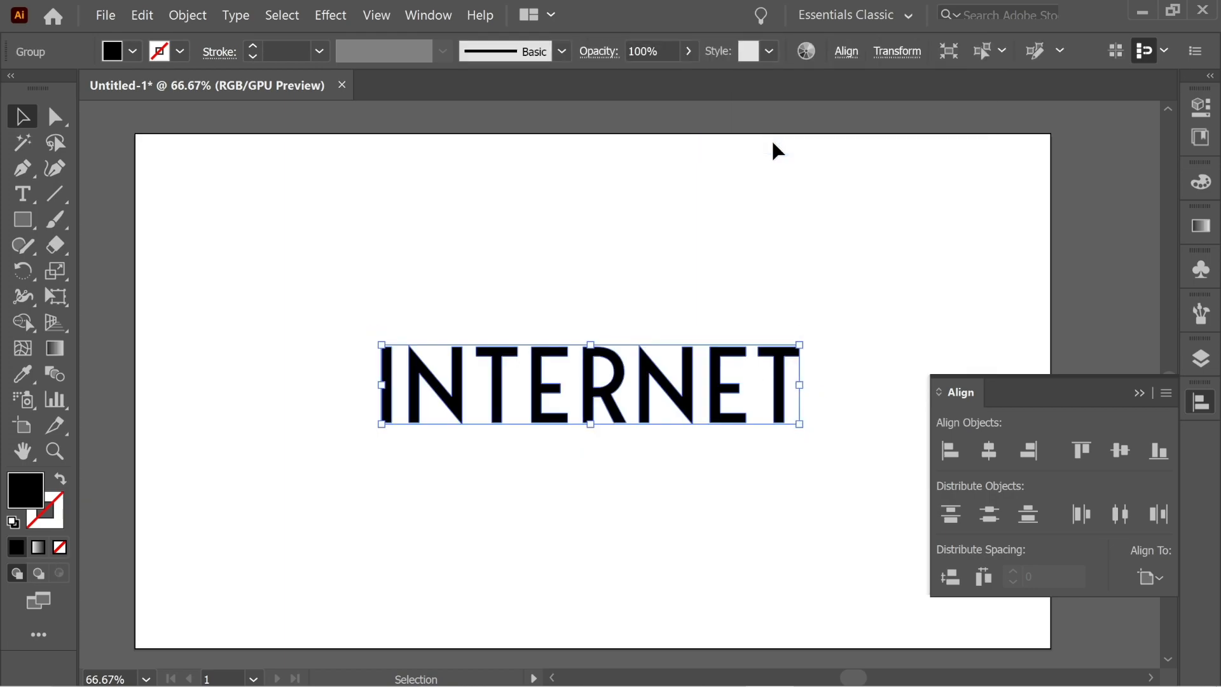
# - Try a 10 px offset path and grouping, then undo back to the plain letter outlines
pyautogui.click(190, 15)
pyautogui.moveTo(268, 406)
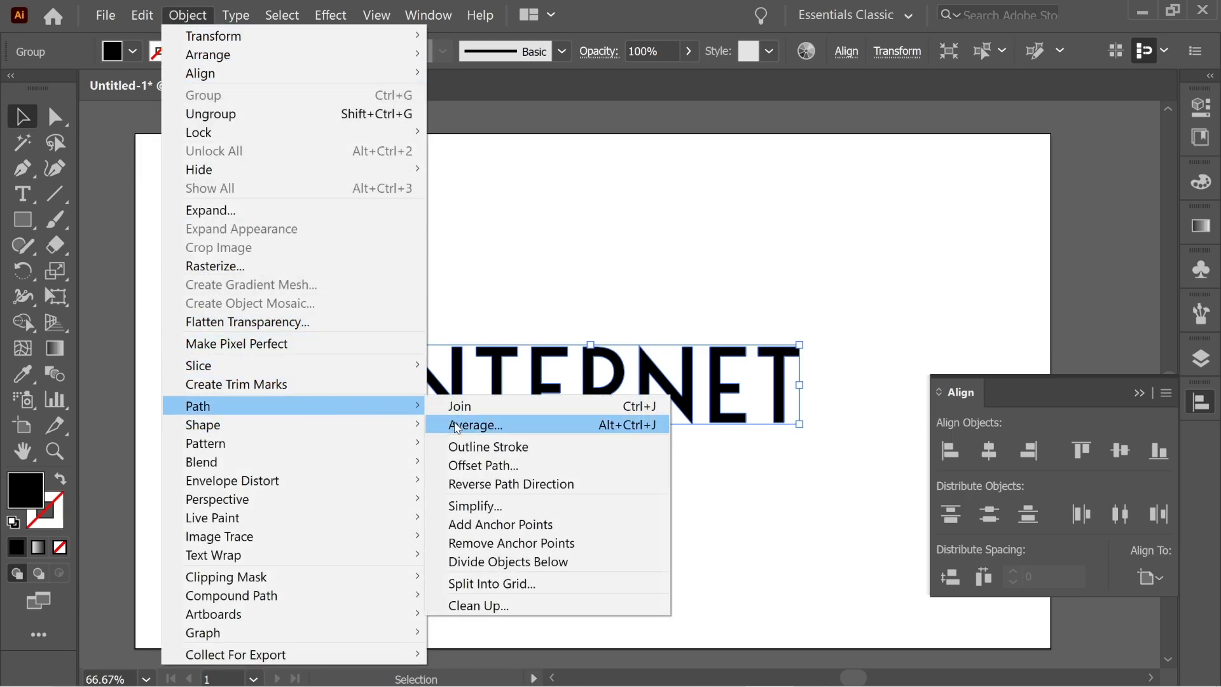
pyautogui.click(484, 465)
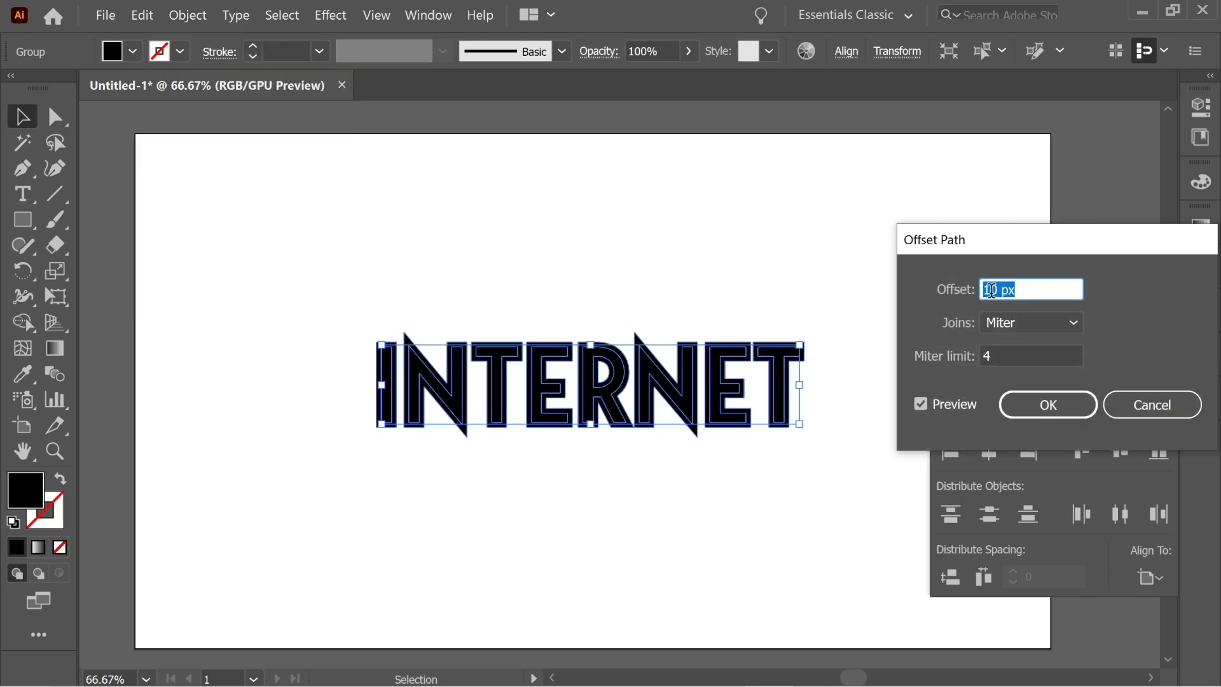
pyautogui.click(1043, 405)
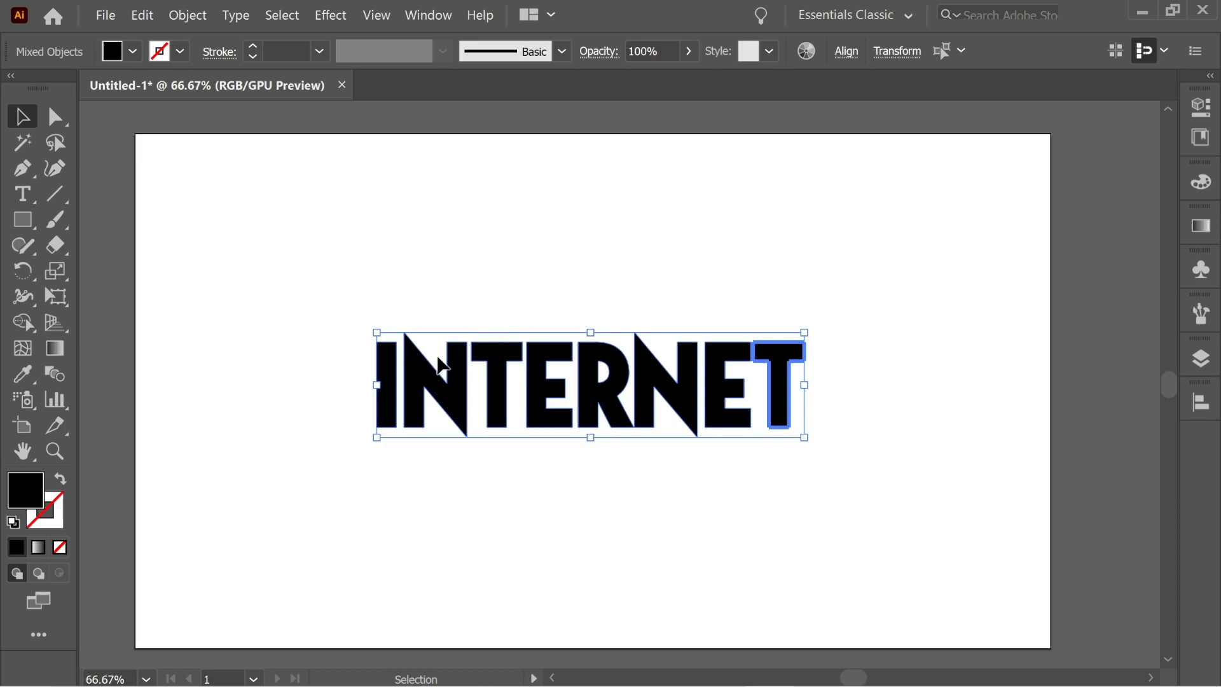
pyautogui.hotkey('ctrl', 'g')
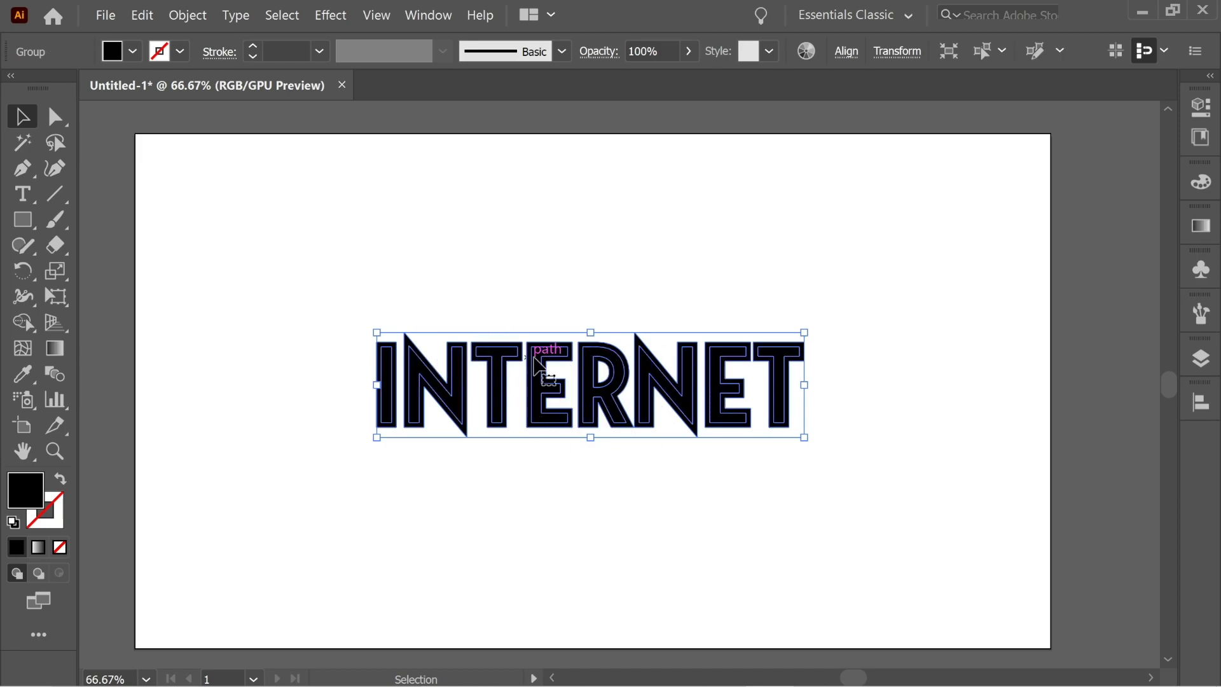
pyautogui.hotkey('ctrl', 'z')
pyautogui.hotkey('ctrl', 'z')
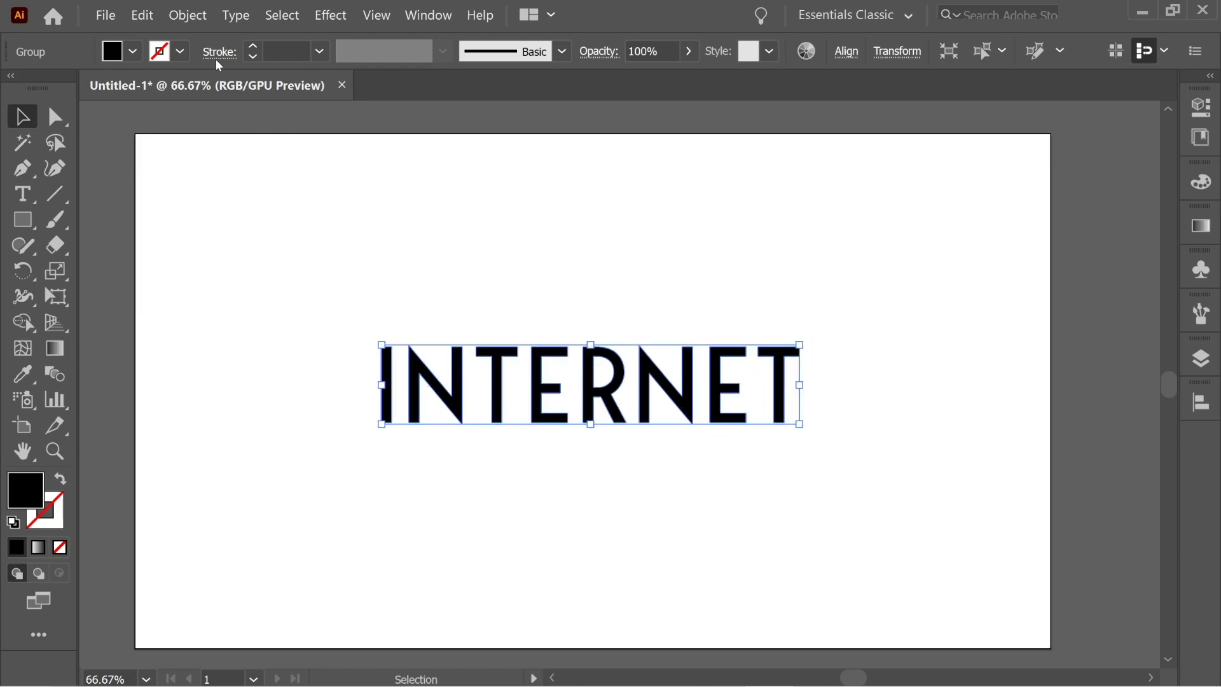
# - Add a 10 px offset path around the INTERNET letters
pyautogui.click(187, 15)
pyautogui.moveTo(292, 407)
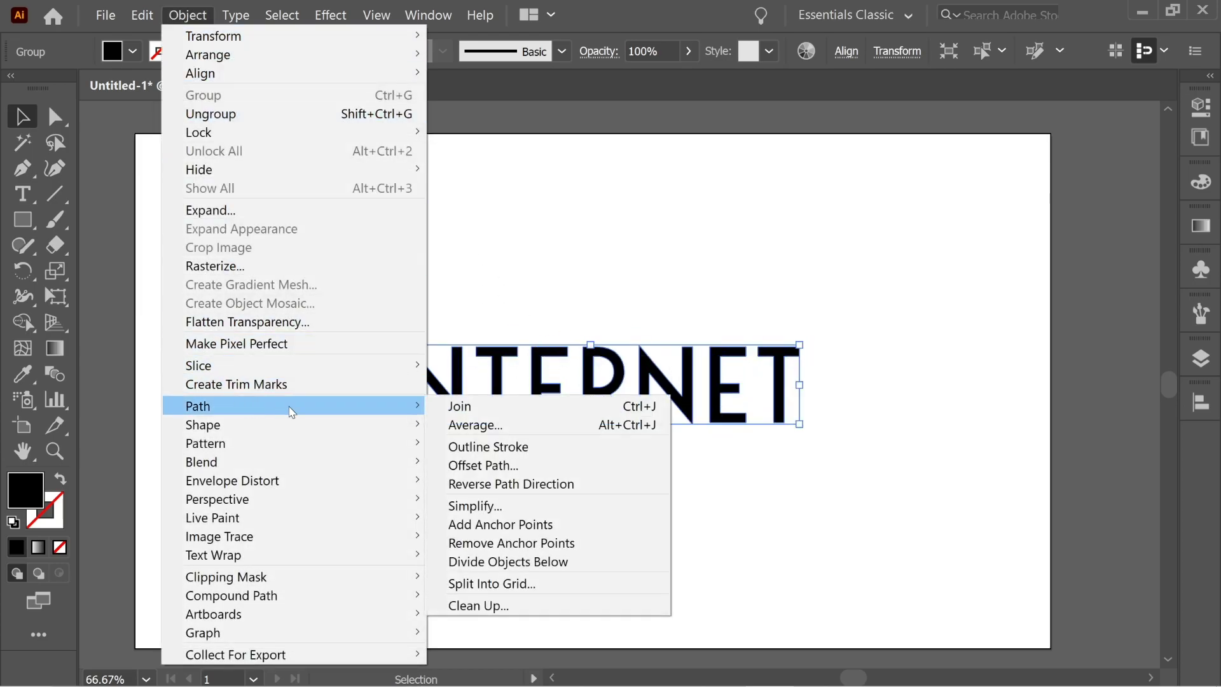
pyautogui.click(481, 465)
pyautogui.click(1038, 409)
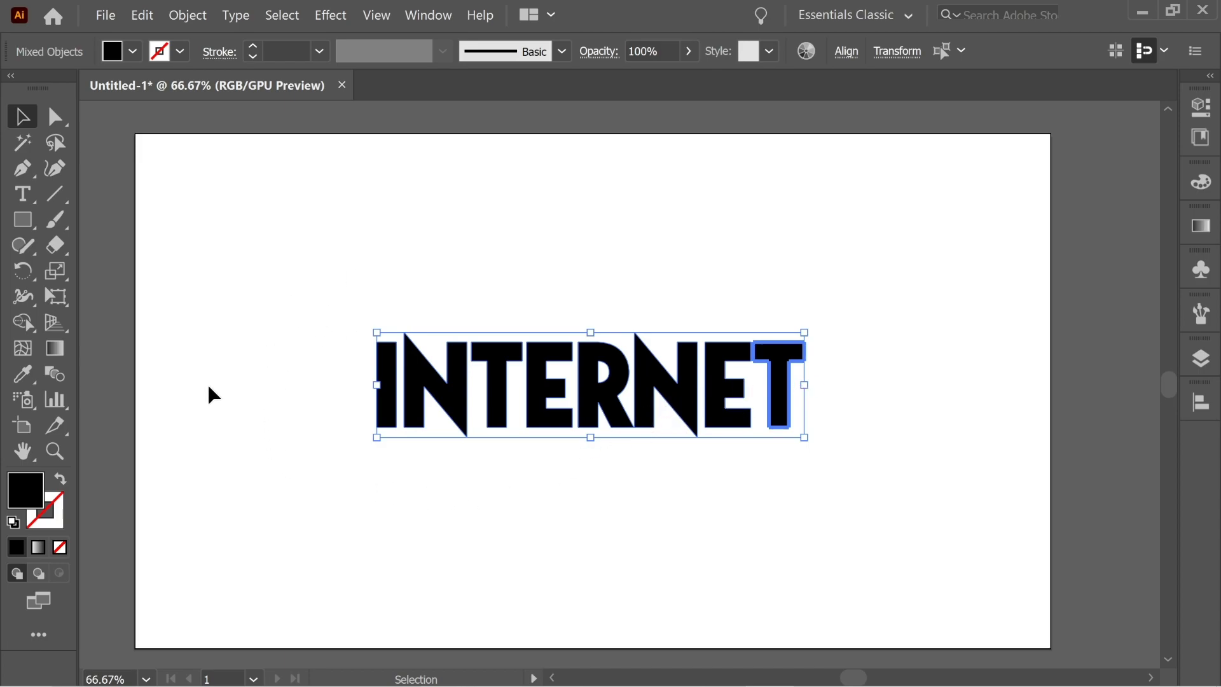
# - Fill the offset shapes white and send them behind the black letters
pyautogui.click(133, 52)
pyautogui.click(45, 88)
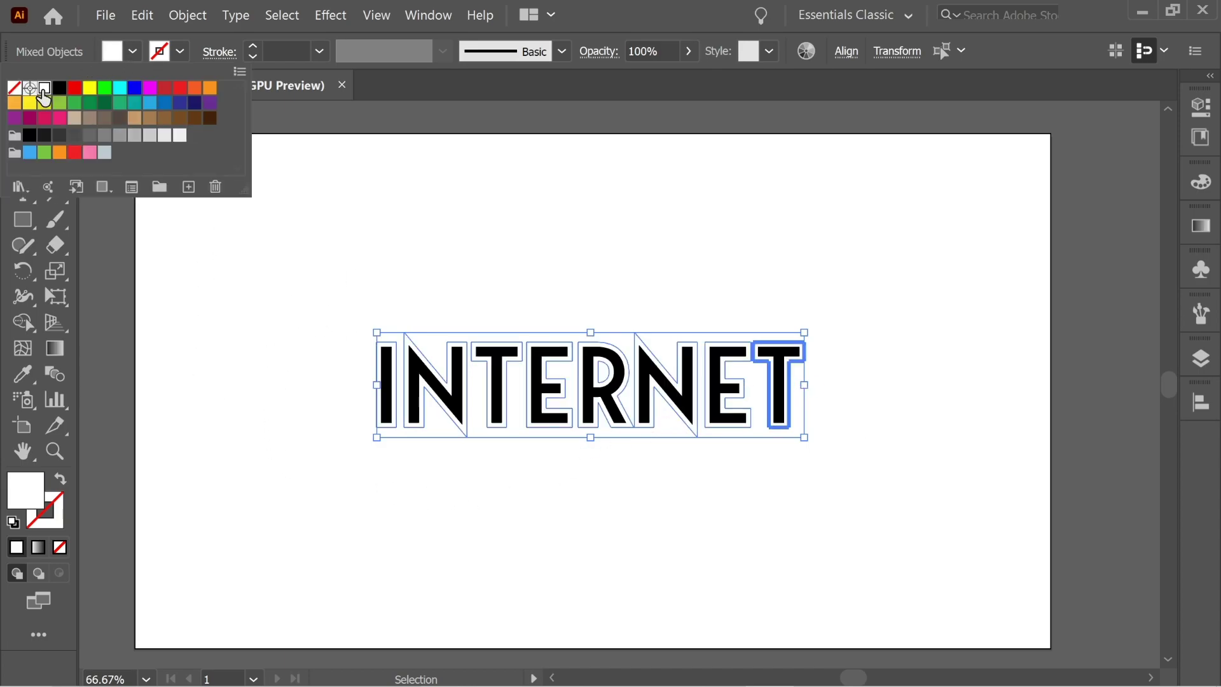
pyautogui.click(322, 338)
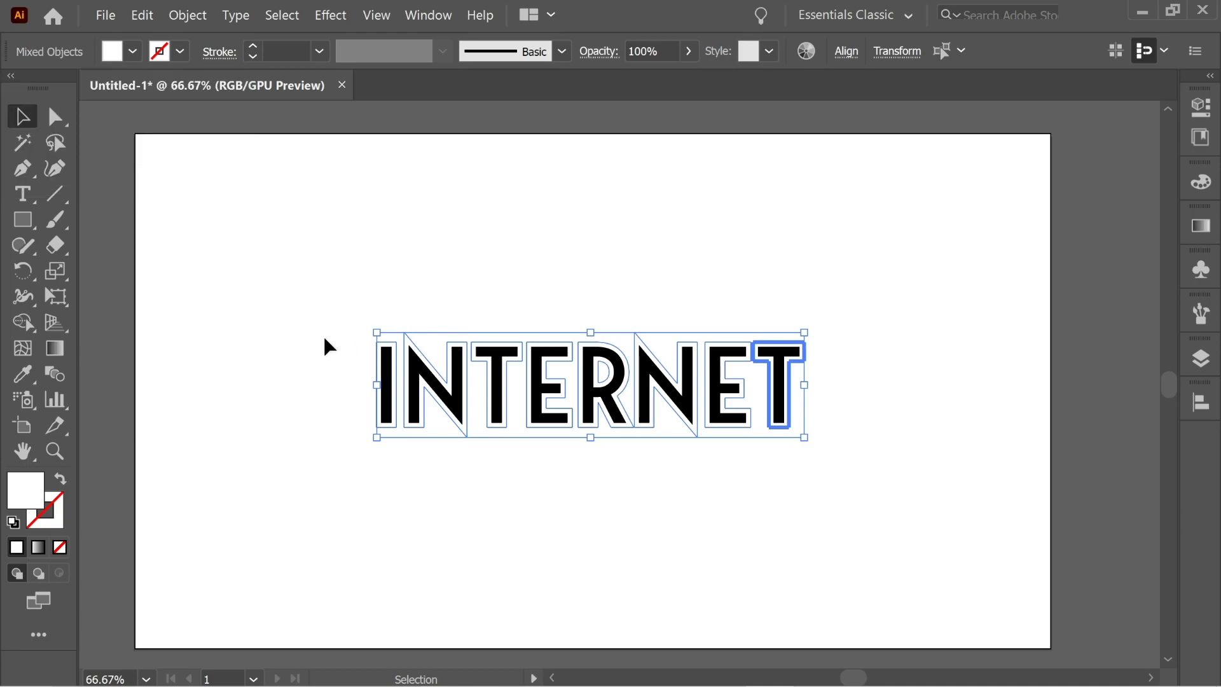
pyautogui.rightClick(326, 342)
pyautogui.moveTo(439, 525)
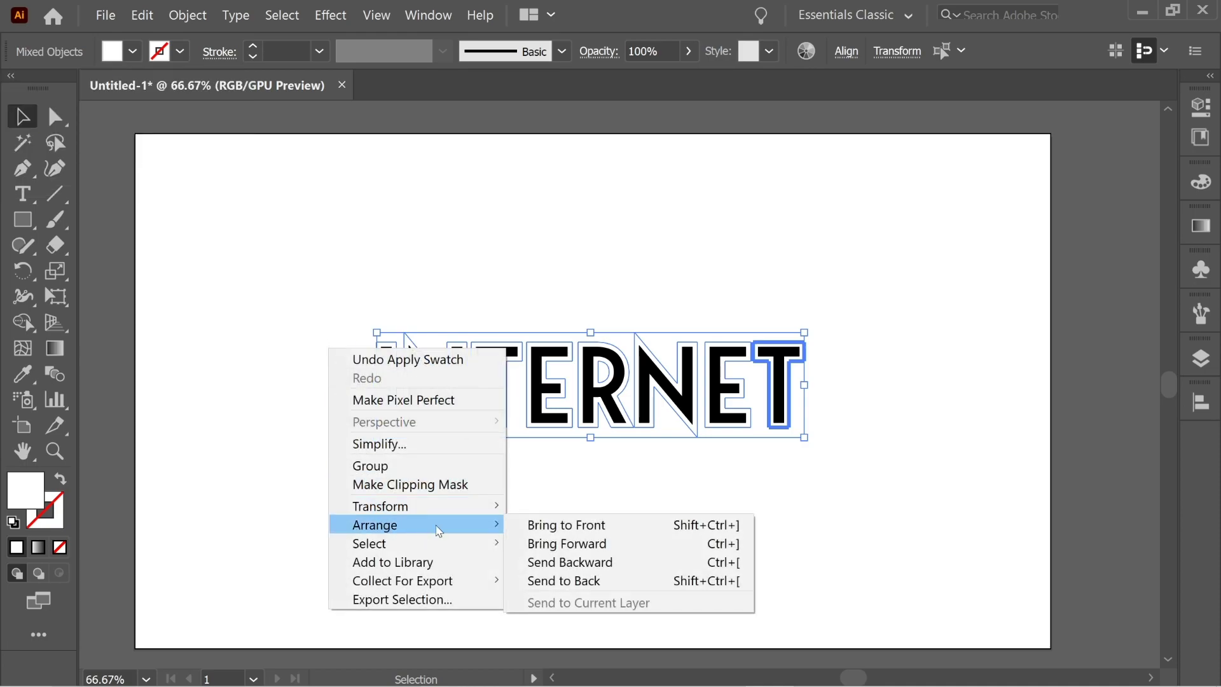
pyautogui.click(603, 584)
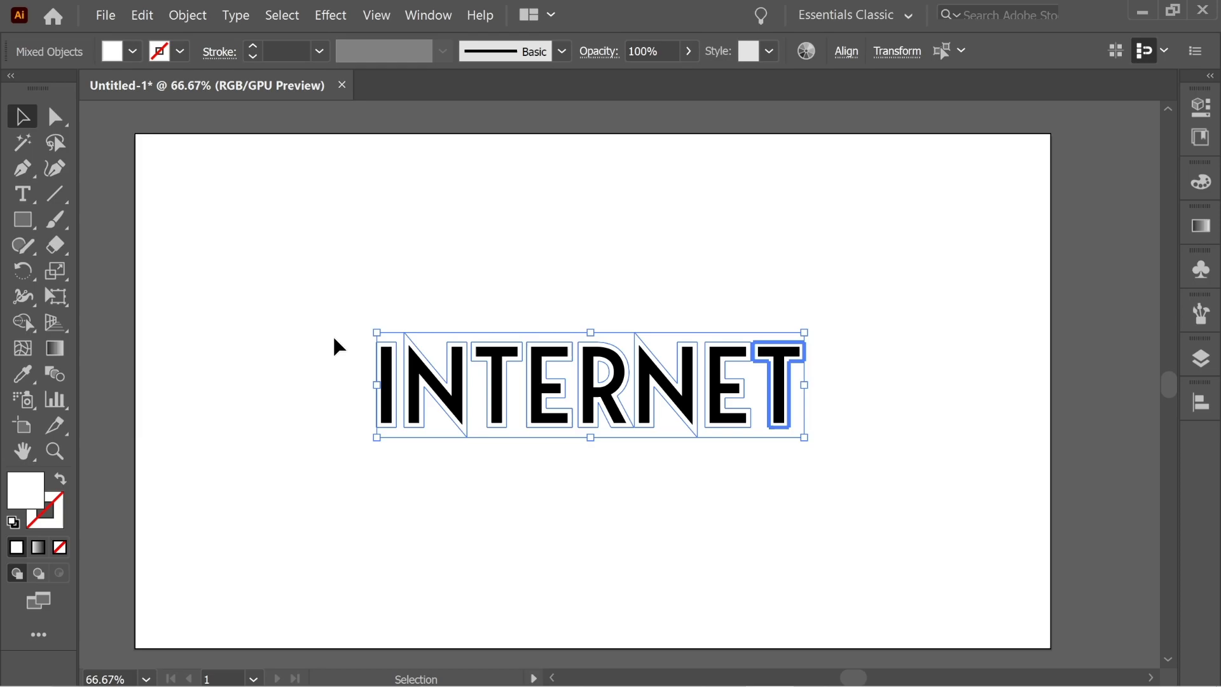
# - Create another offset outline around the white-backed lettering
pyautogui.click(176, 17)
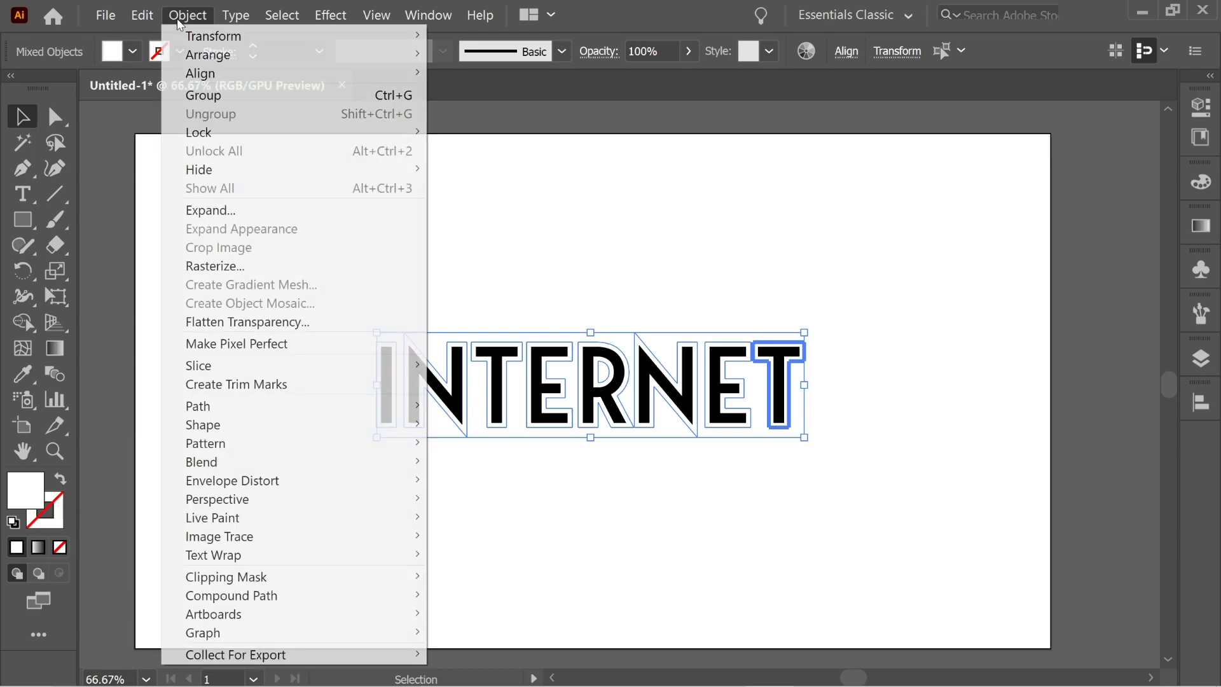
pyautogui.moveTo(212, 407)
pyautogui.click(520, 465)
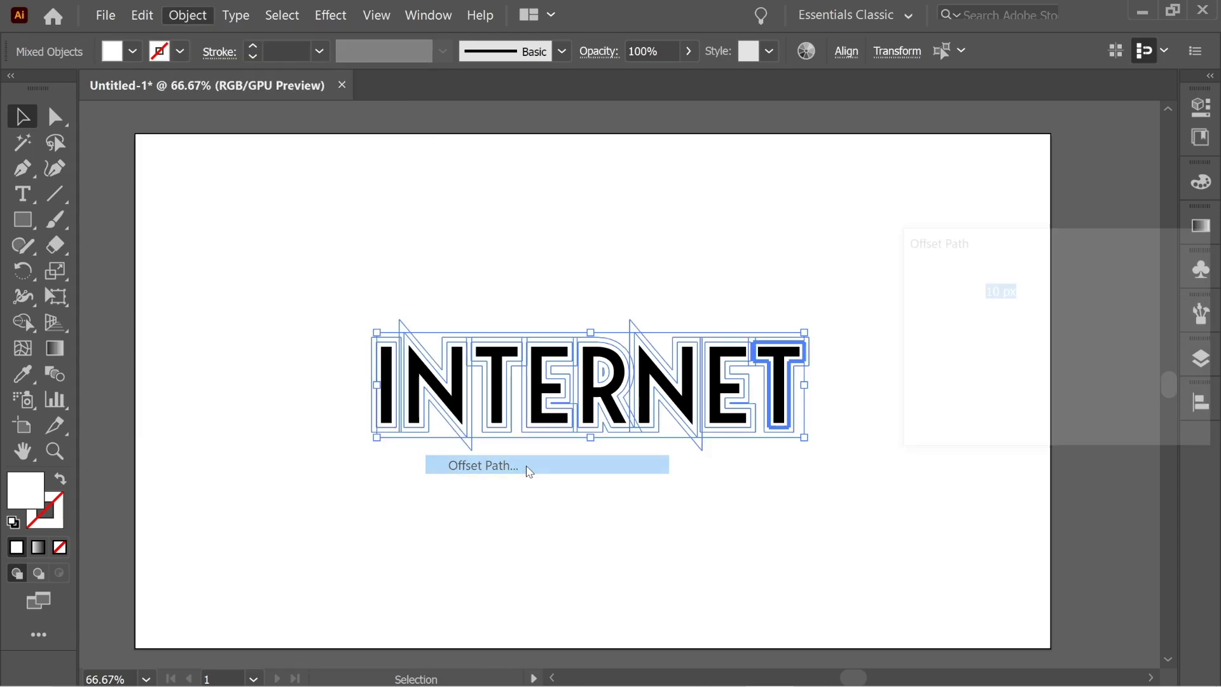
pyautogui.click(1046, 405)
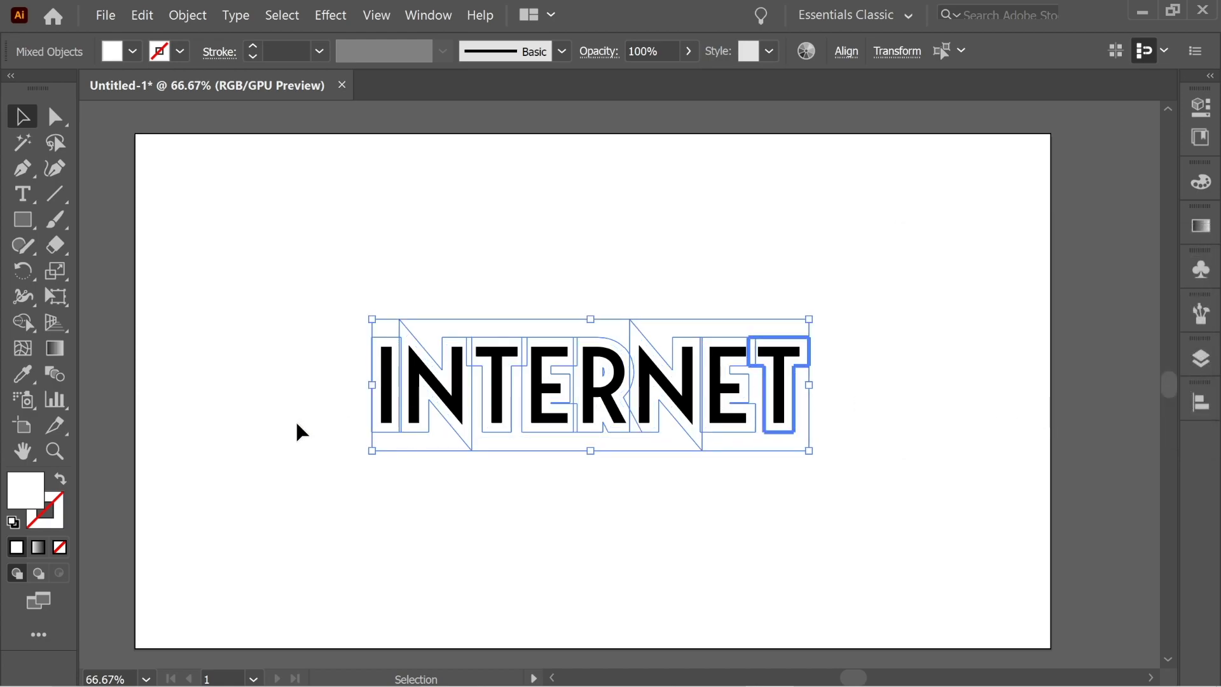
# - Fill the new outline black and send it behind the lettering
pyautogui.click(136, 54)
pyautogui.click(59, 89)
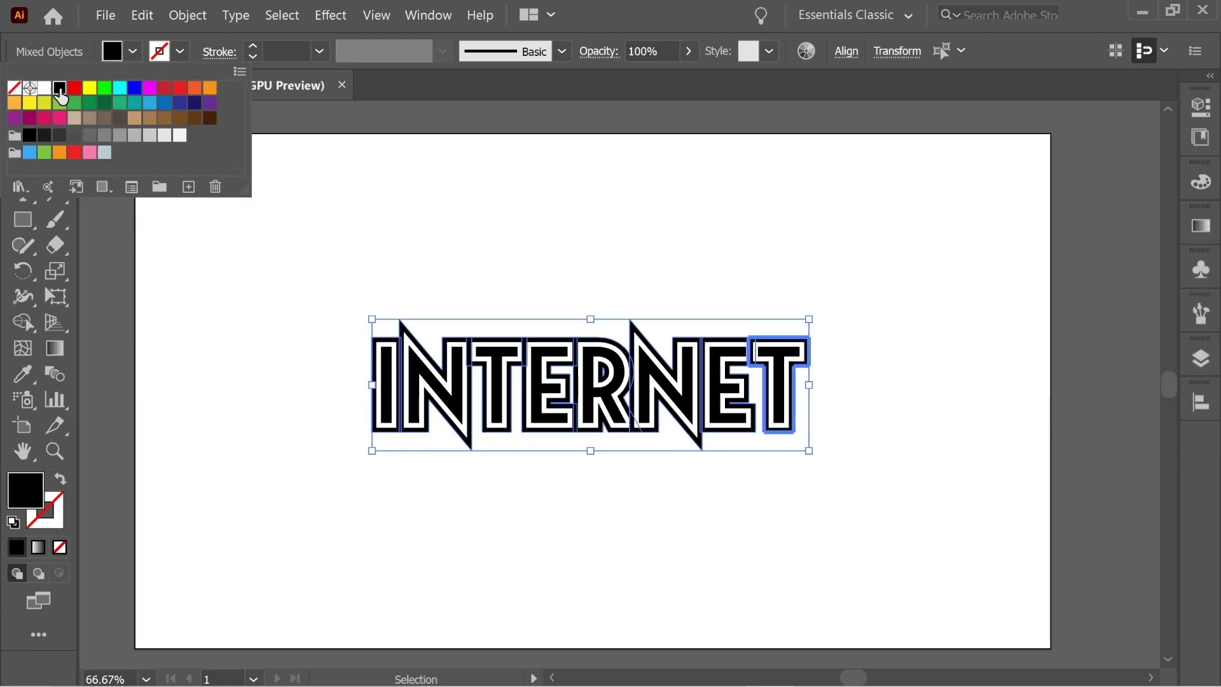
pyautogui.rightClick(255, 335)
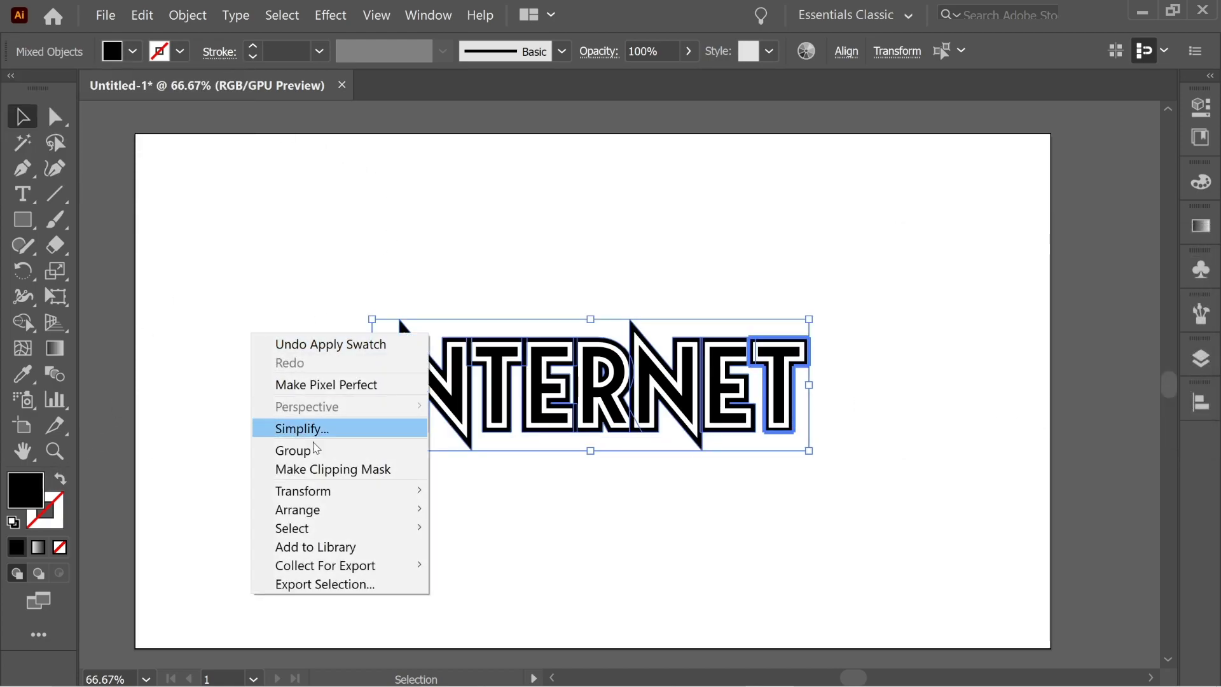
pyautogui.moveTo(329, 510)
pyautogui.click(520, 565)
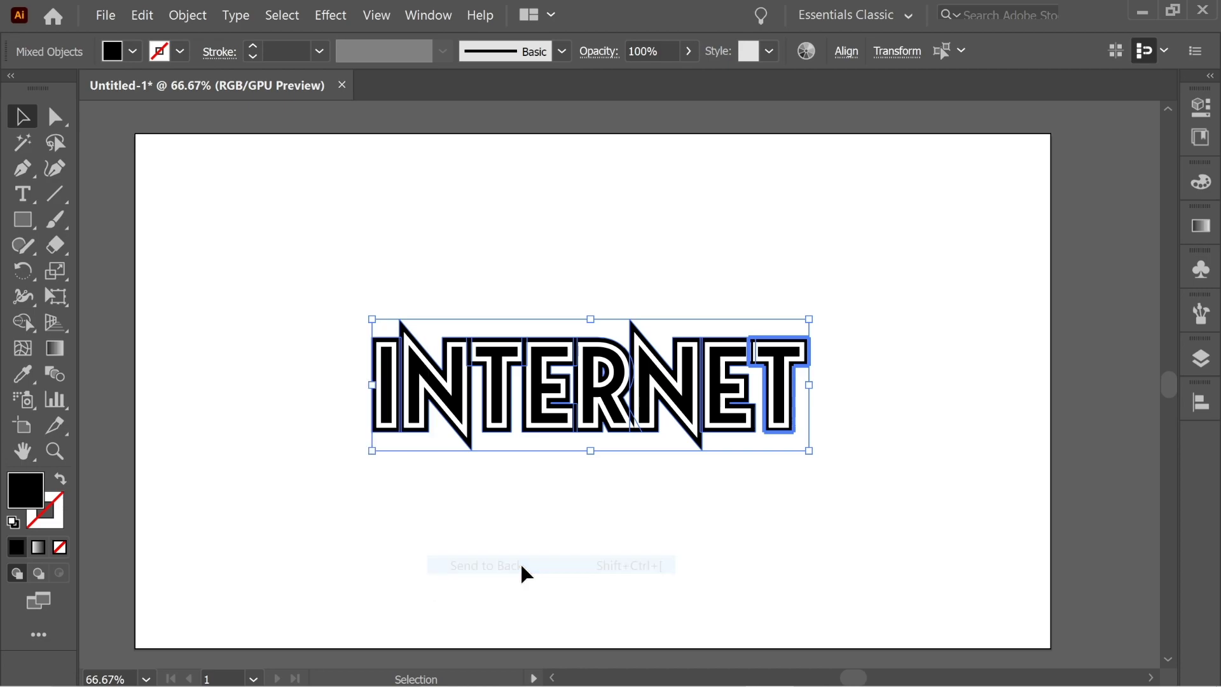
pyautogui.rightClick(255, 340)
# - Create a third 10 px offset outline around the artwork
pyautogui.moveTo(388, 516)
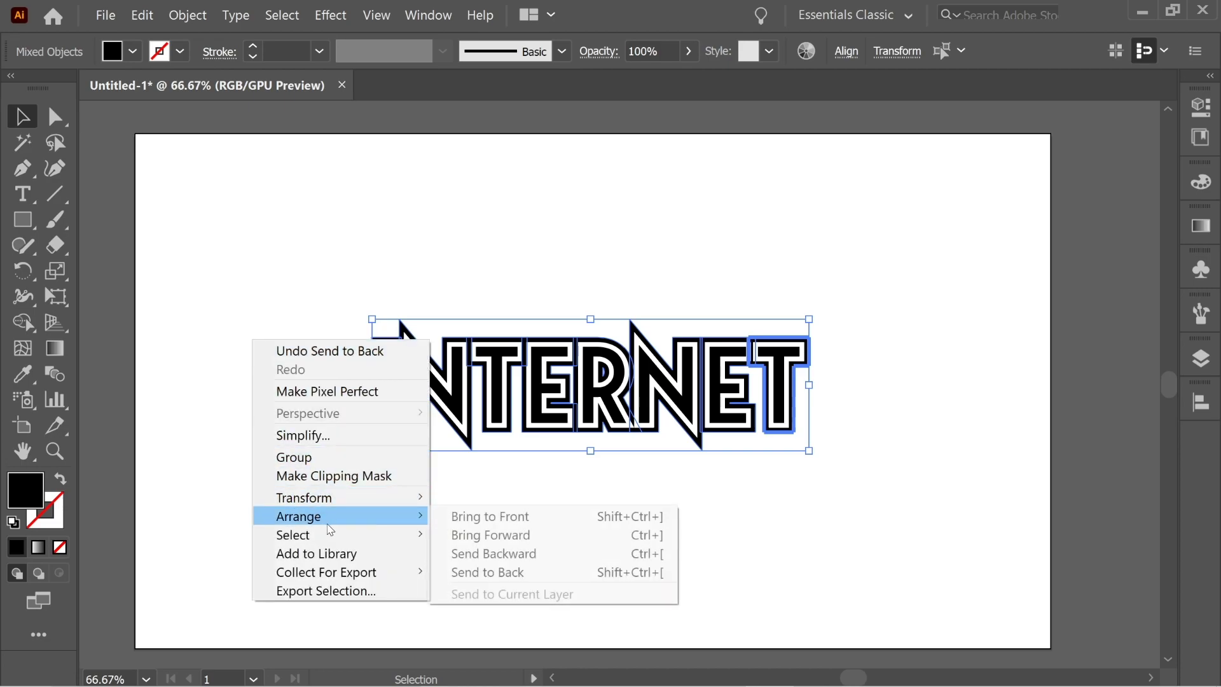
pyautogui.click(515, 574)
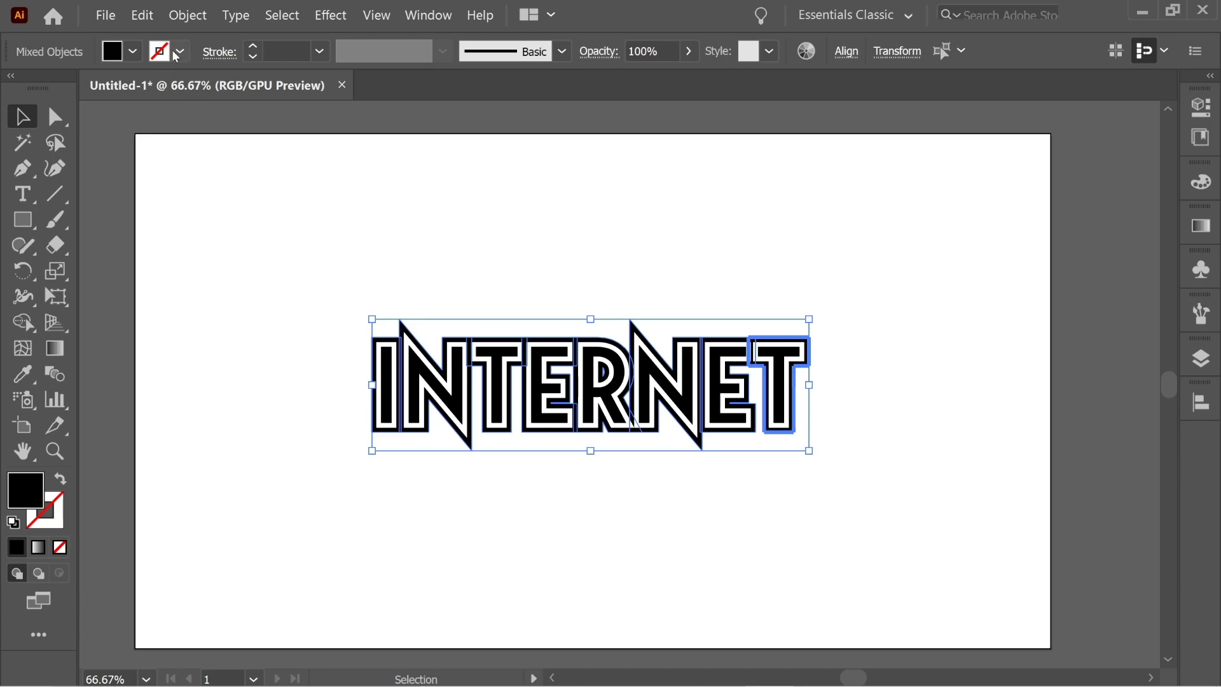
pyautogui.click(193, 20)
pyautogui.moveTo(256, 407)
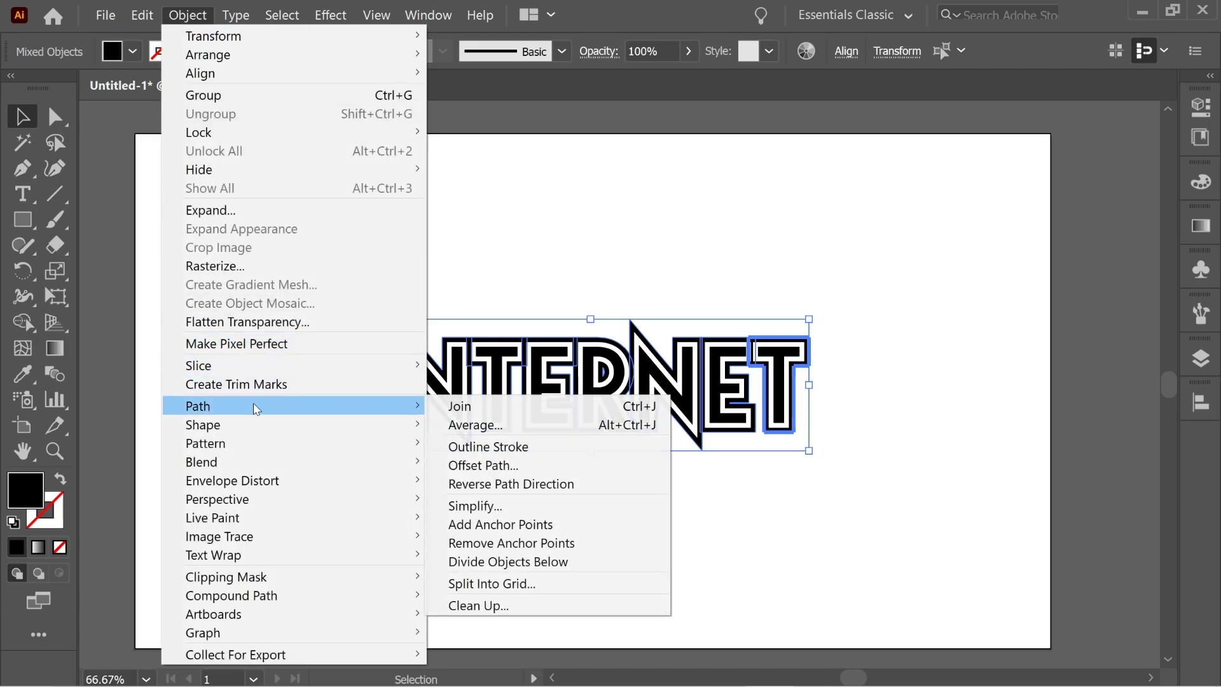
pyautogui.click(513, 467)
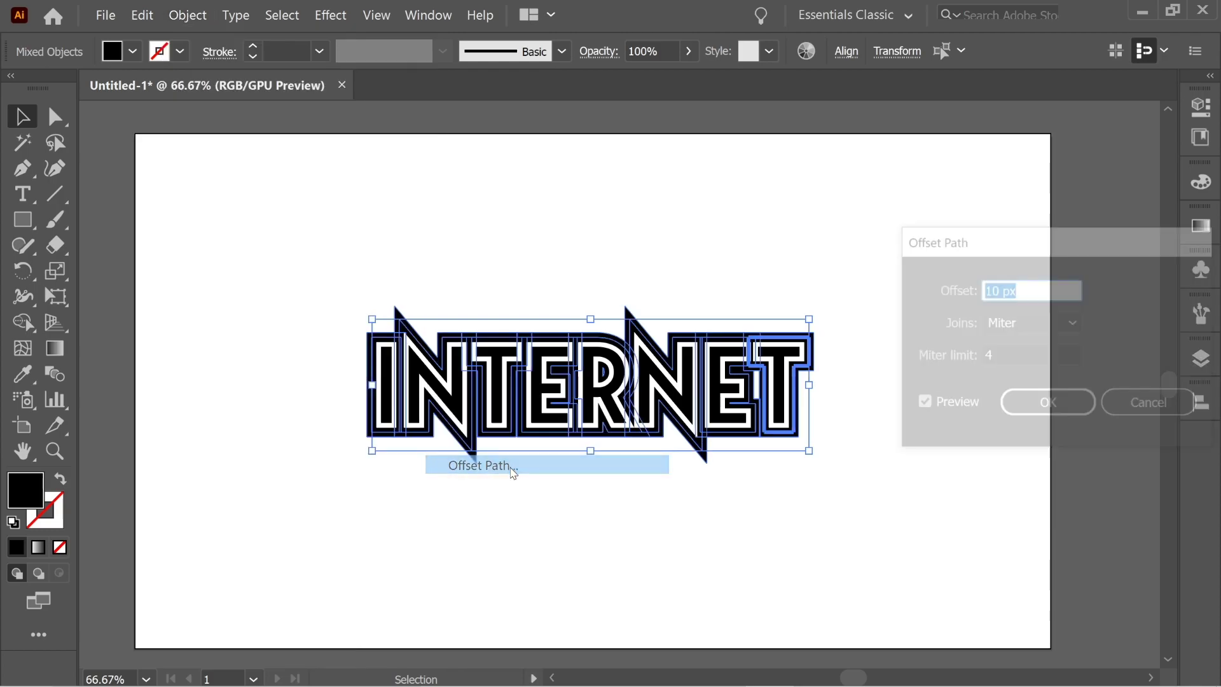
pyautogui.click(1046, 405)
# - Fill the third outline white and send it behind everything
pyautogui.click(133, 52)
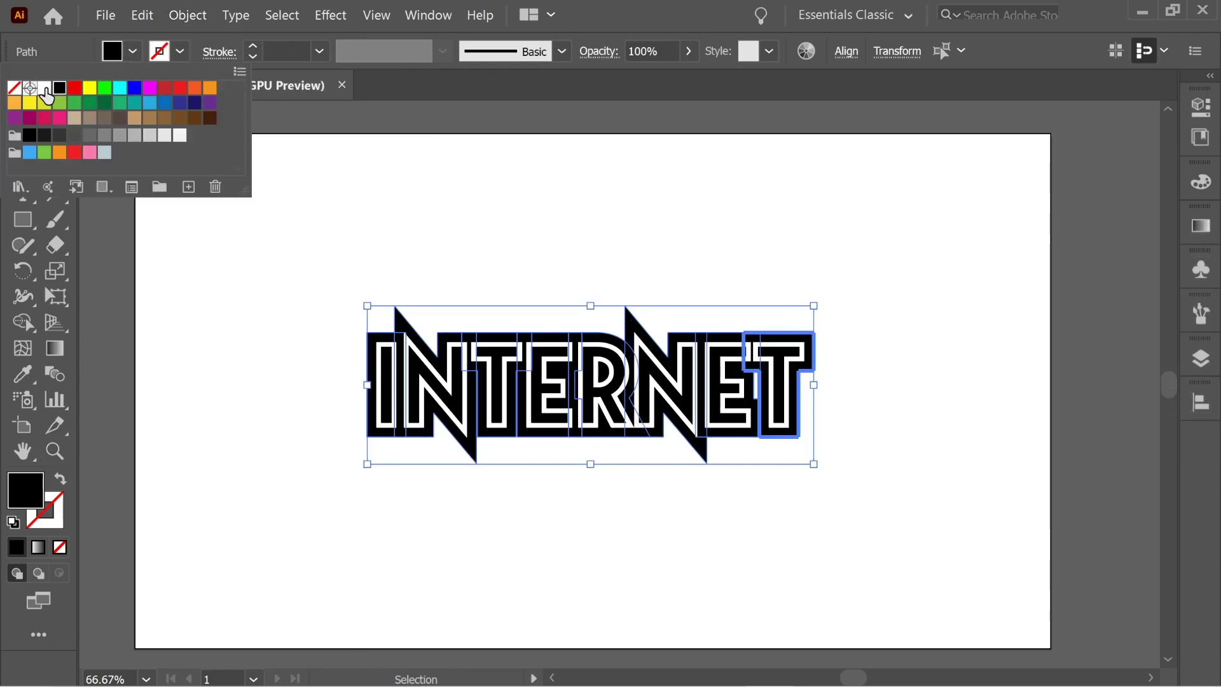
pyautogui.click(45, 90)
pyautogui.rightClick(254, 331)
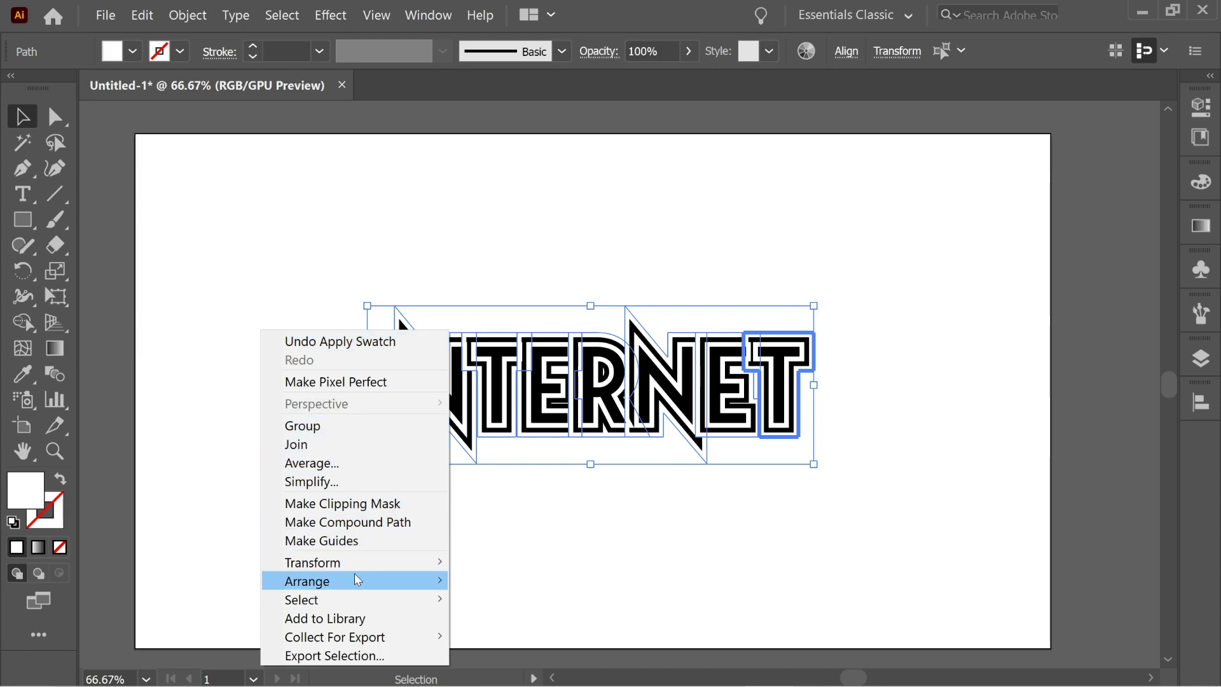
pyautogui.moveTo(358, 580)
pyautogui.click(544, 640)
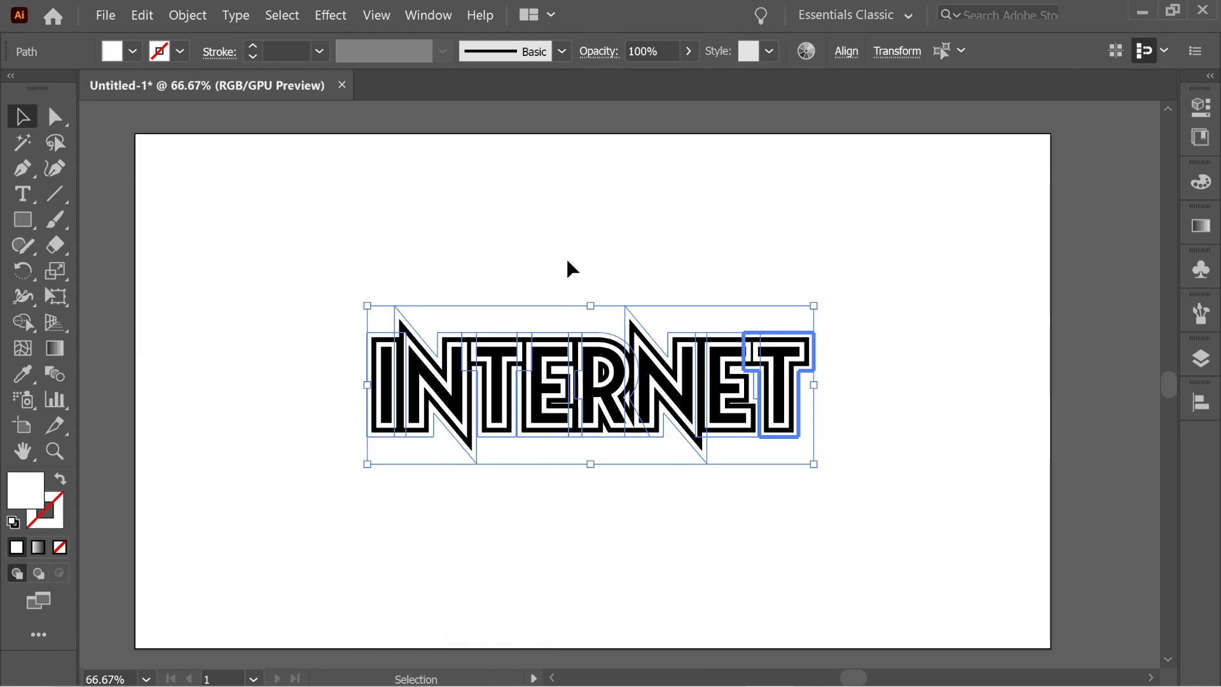
pyautogui.click(186, 16)
# - Add another offset outline filled black and send it to the back
pyautogui.moveTo(210, 403)
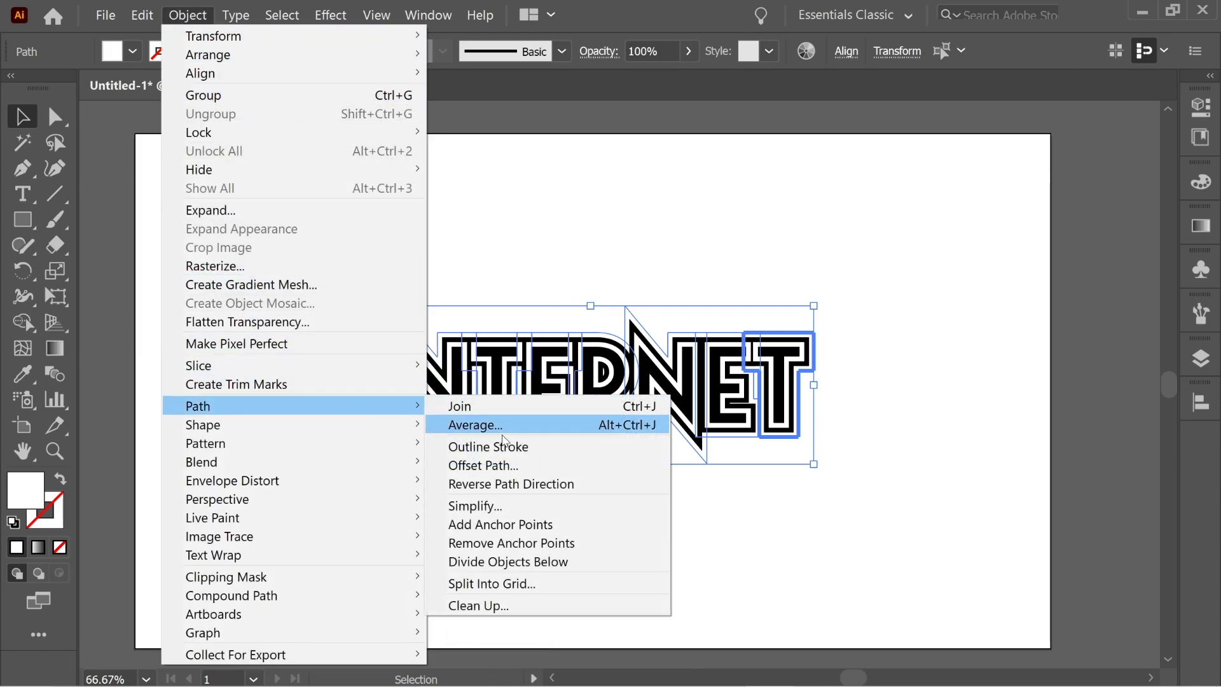
pyautogui.click(521, 466)
pyautogui.click(1011, 405)
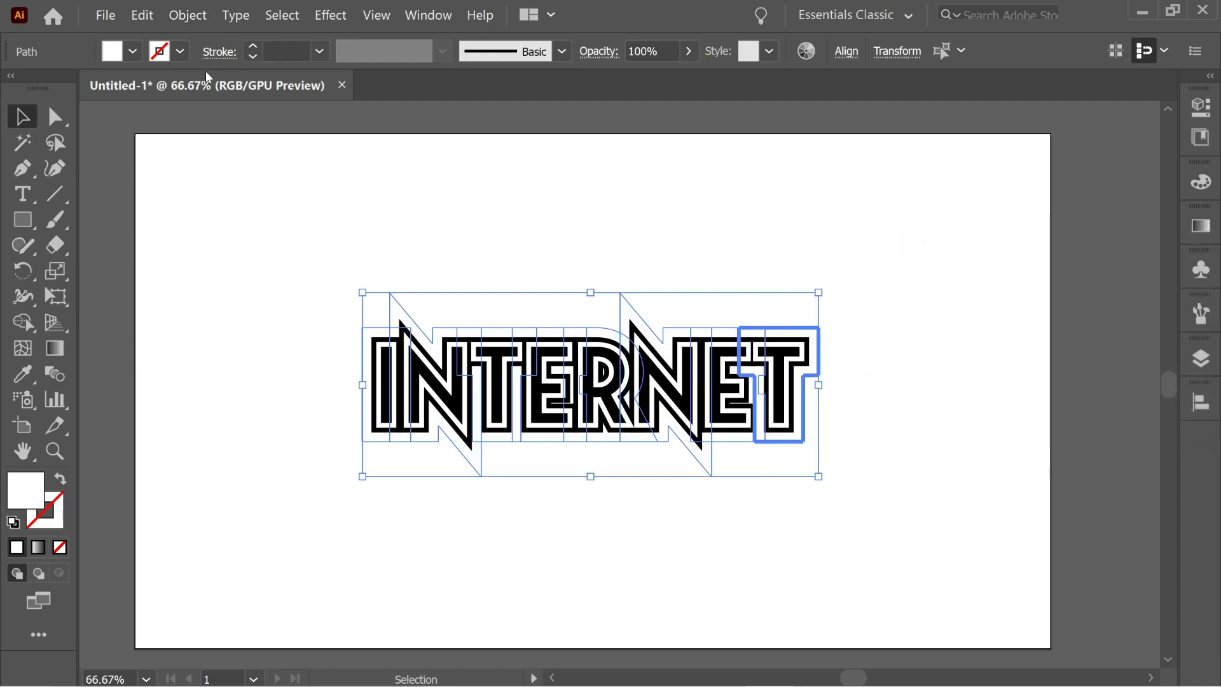
pyautogui.click(133, 49)
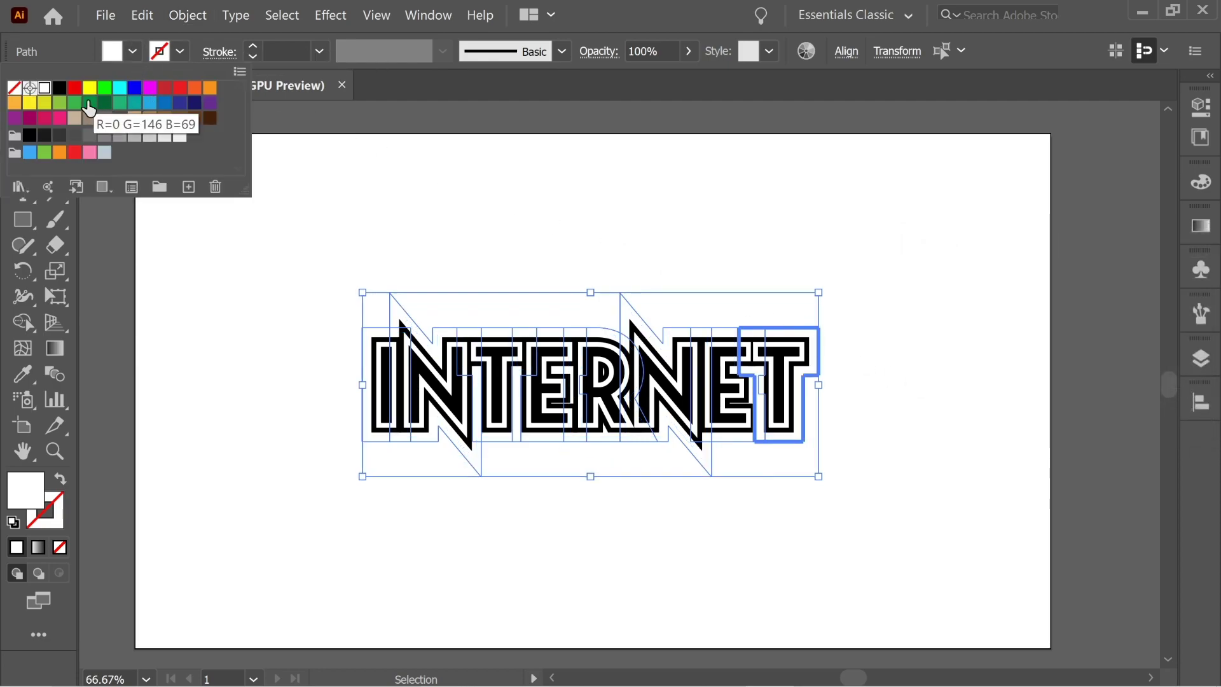
pyautogui.click(60, 89)
pyautogui.rightClick(289, 346)
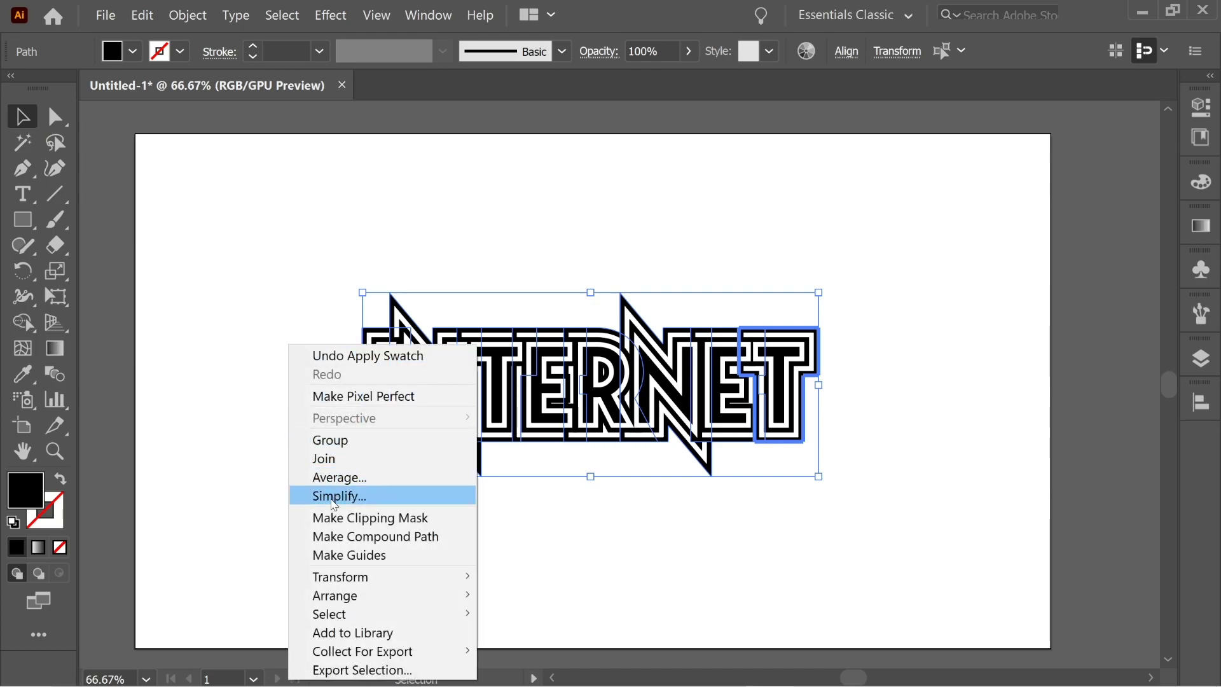
pyautogui.moveTo(387, 595)
pyautogui.click(577, 651)
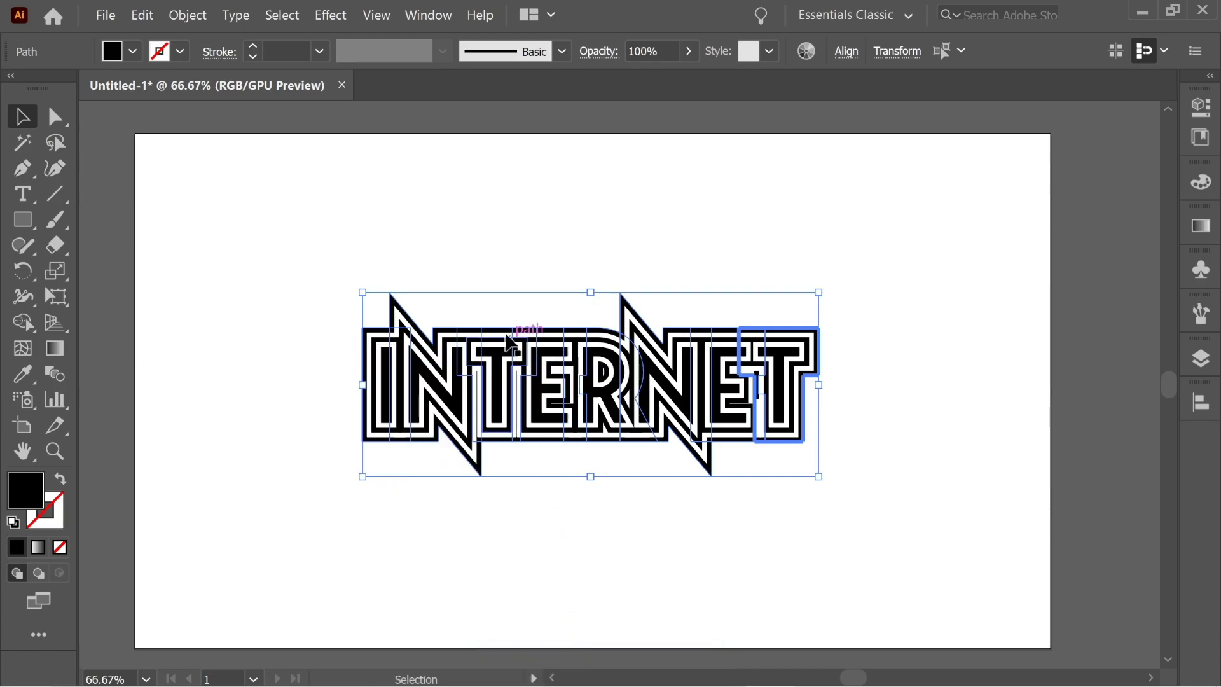
# - Add one more offset outline filled white and send it to the very back
pyautogui.click(187, 14)
pyautogui.moveTo(228, 406)
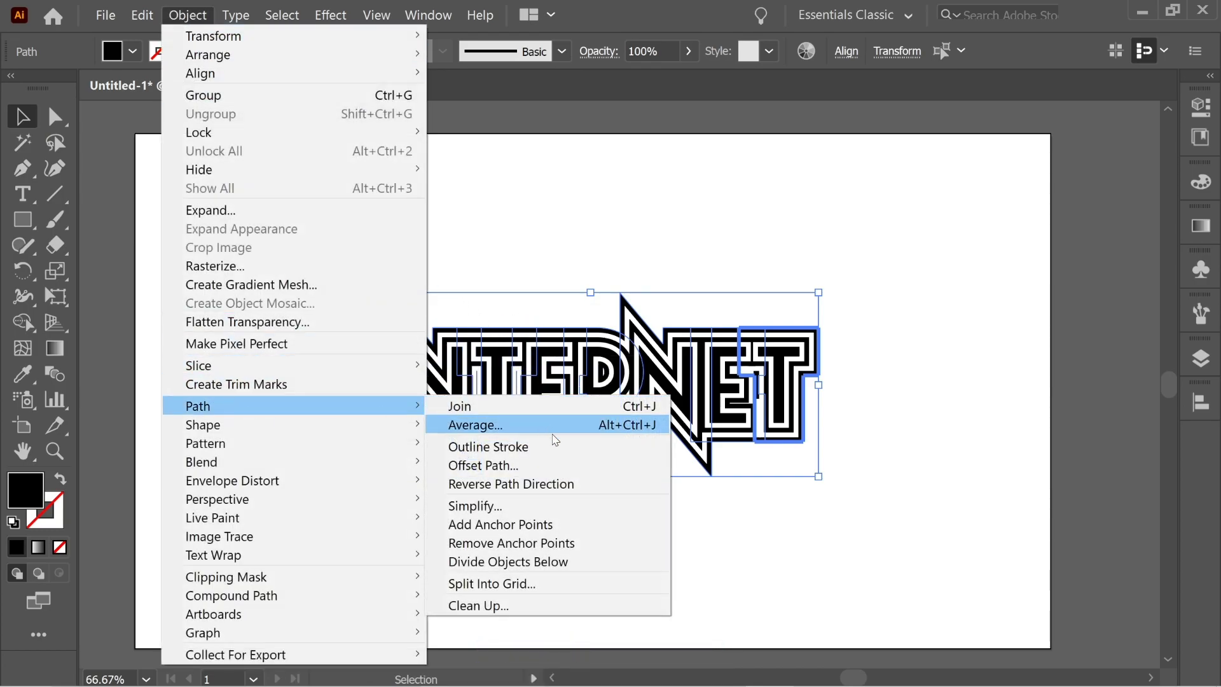
pyautogui.click(537, 465)
pyautogui.click(1049, 404)
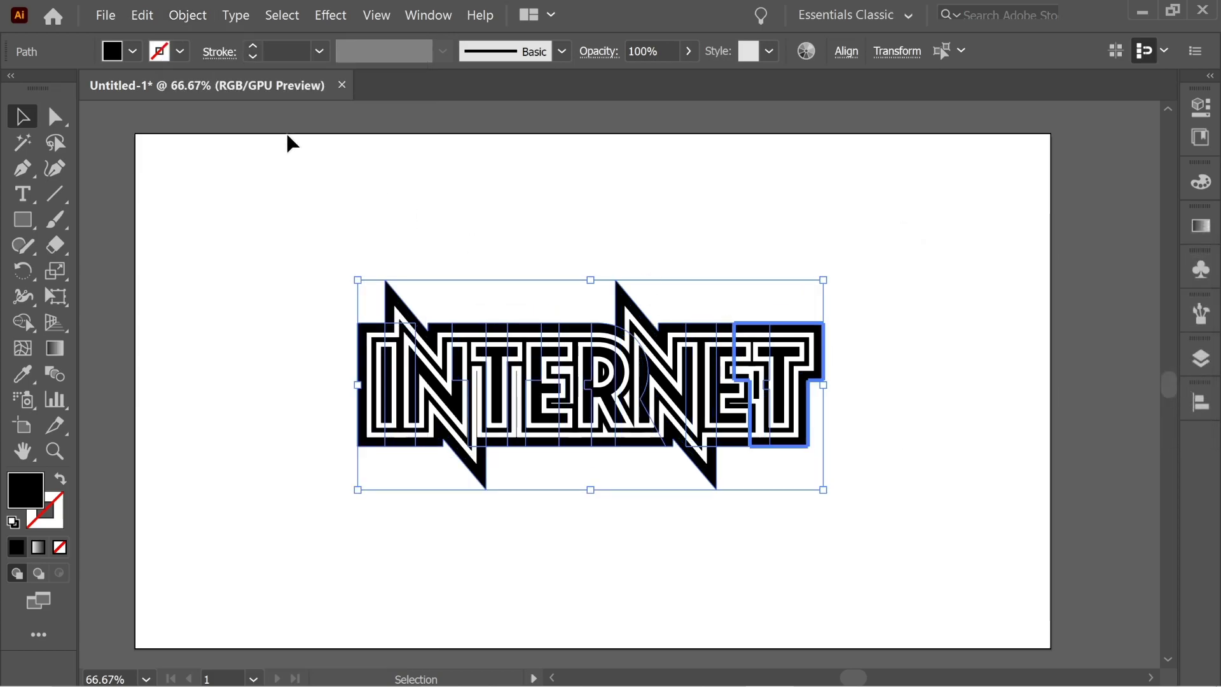
pyautogui.click(132, 51)
pyautogui.click(43, 88)
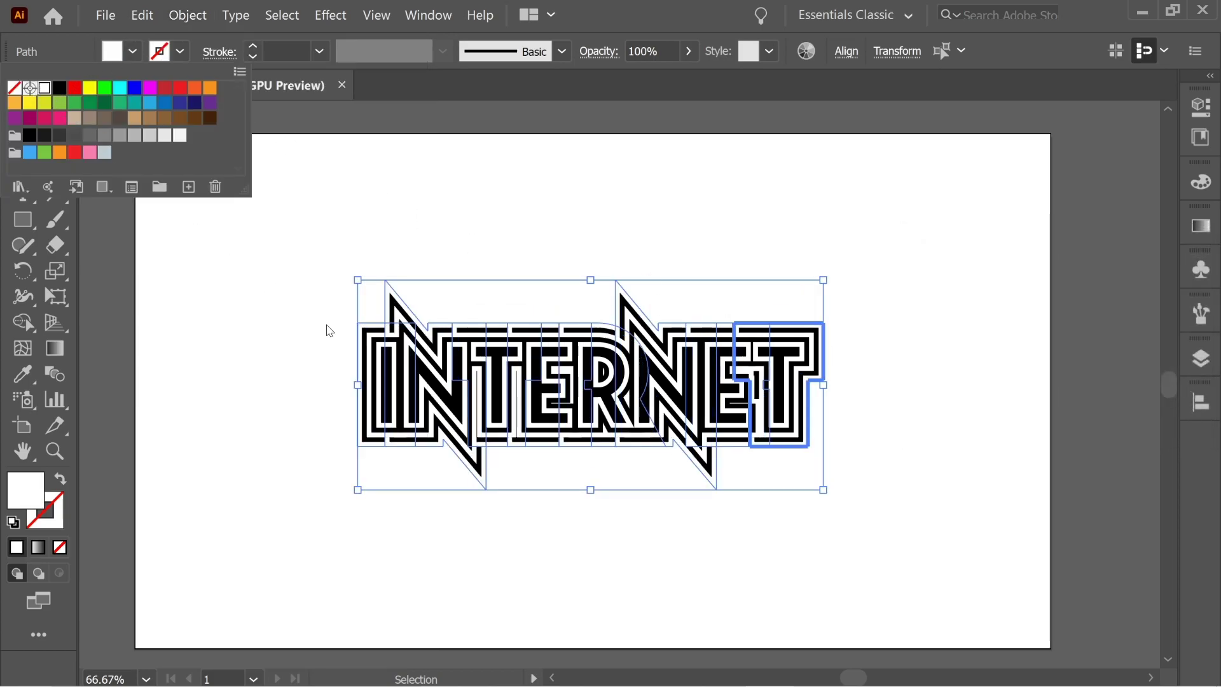
pyautogui.rightClick(298, 358)
pyautogui.moveTo(357, 300)
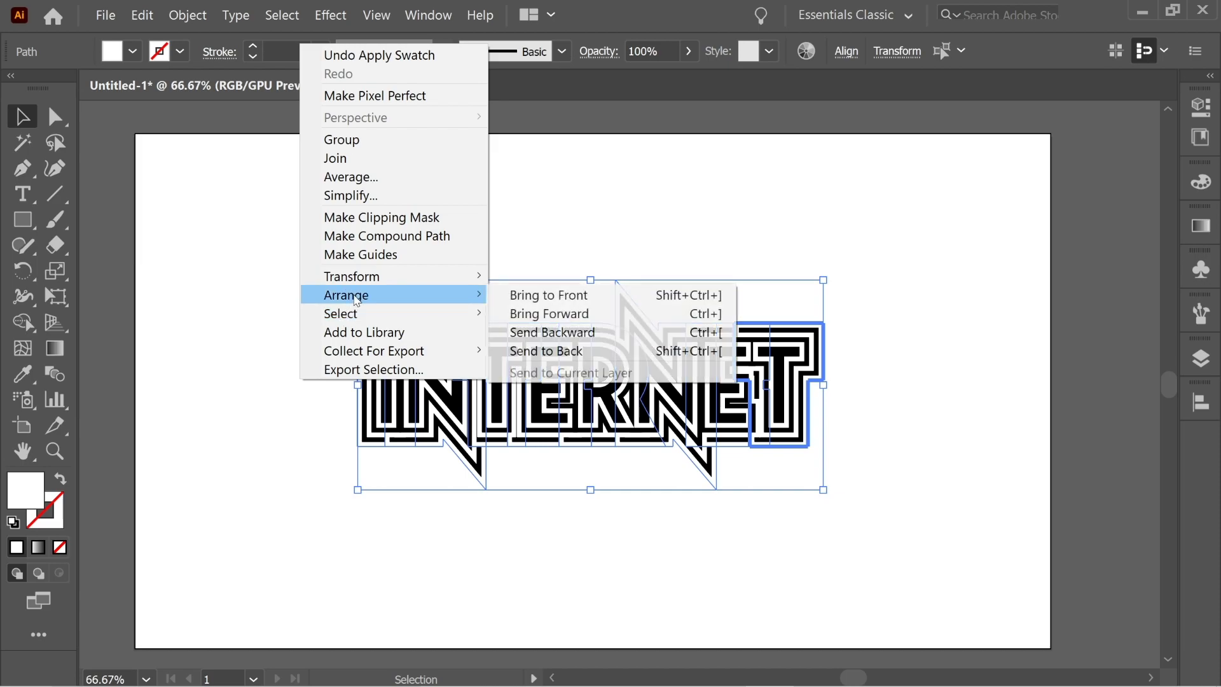
pyautogui.click(576, 351)
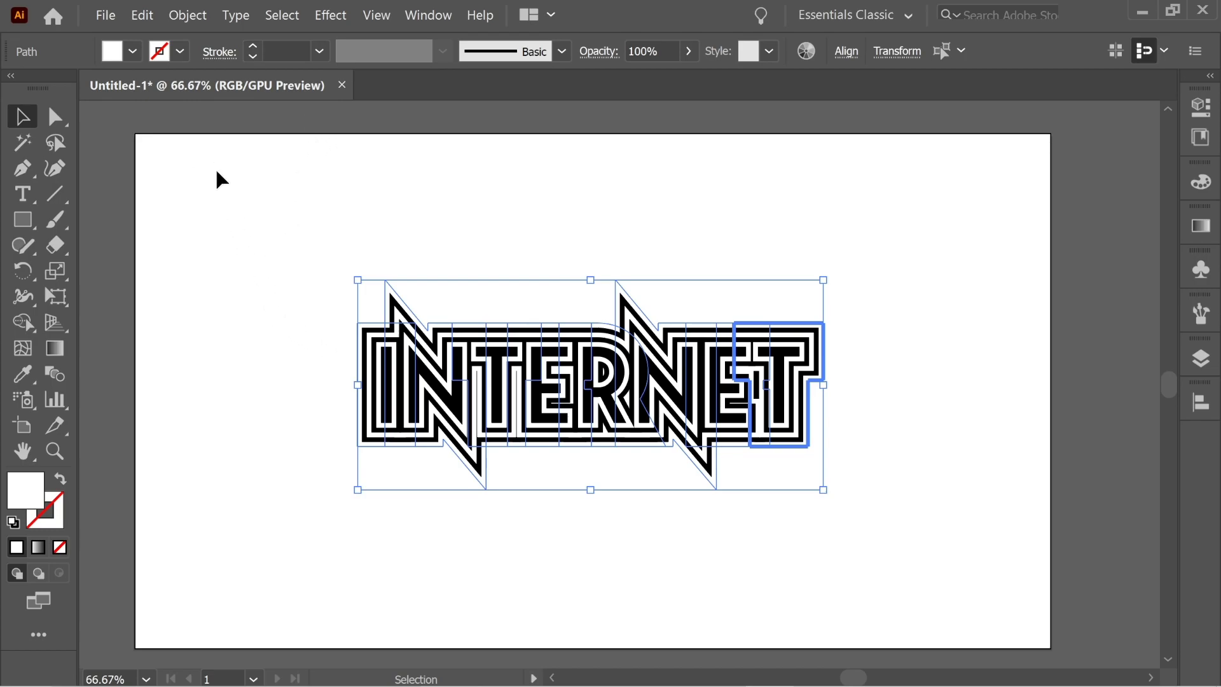
# - Fill the newest outline white and send it behind the rest
pyautogui.click(133, 50)
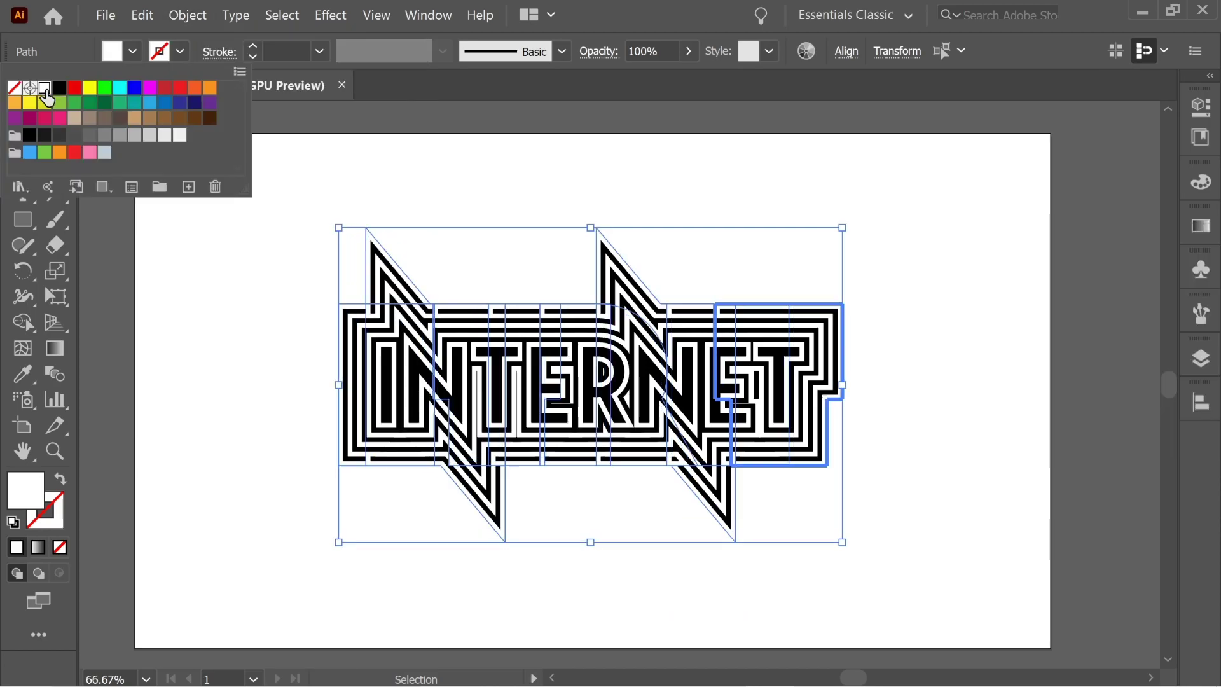
pyautogui.click(46, 94)
pyautogui.rightClick(214, 283)
pyautogui.moveTo(283, 543)
pyautogui.click(509, 581)
# - Undo the last change and start another 10 px offset path with Preview on
pyautogui.click(188, 15)
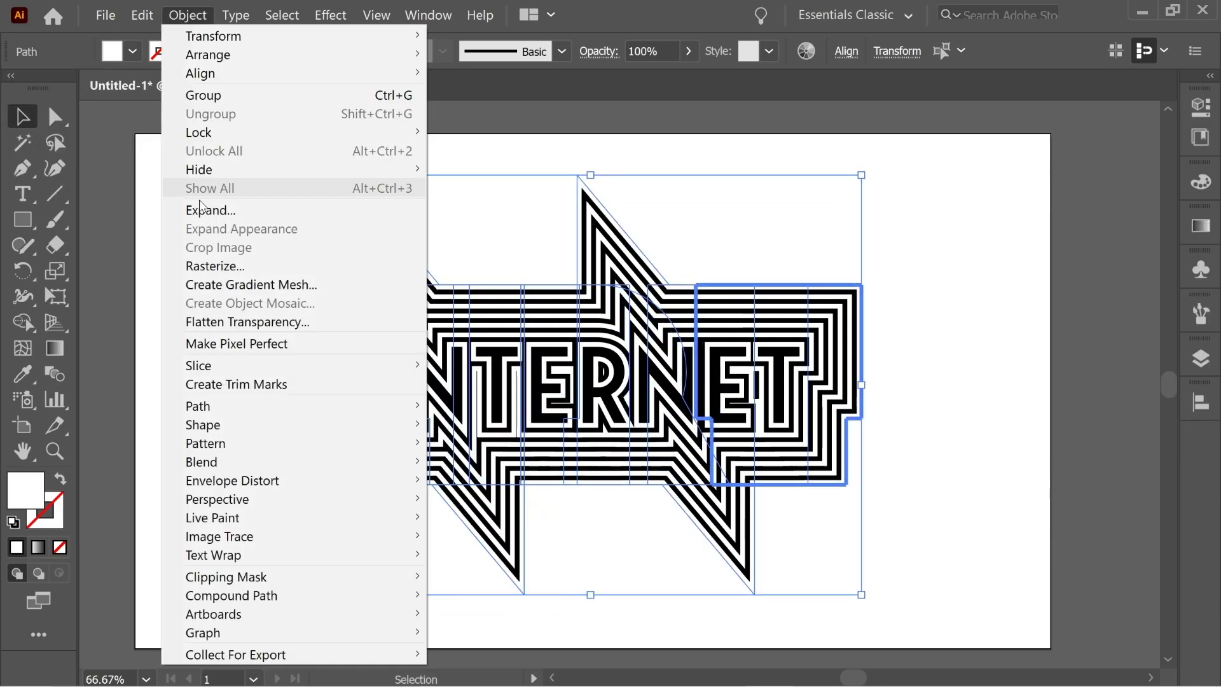
pyautogui.press('Escape')
pyautogui.hotkey('ctrl', 'z')
pyautogui.hotkey('ctrl', 'z')
pyautogui.click(187, 15)
pyautogui.moveTo(198, 405)
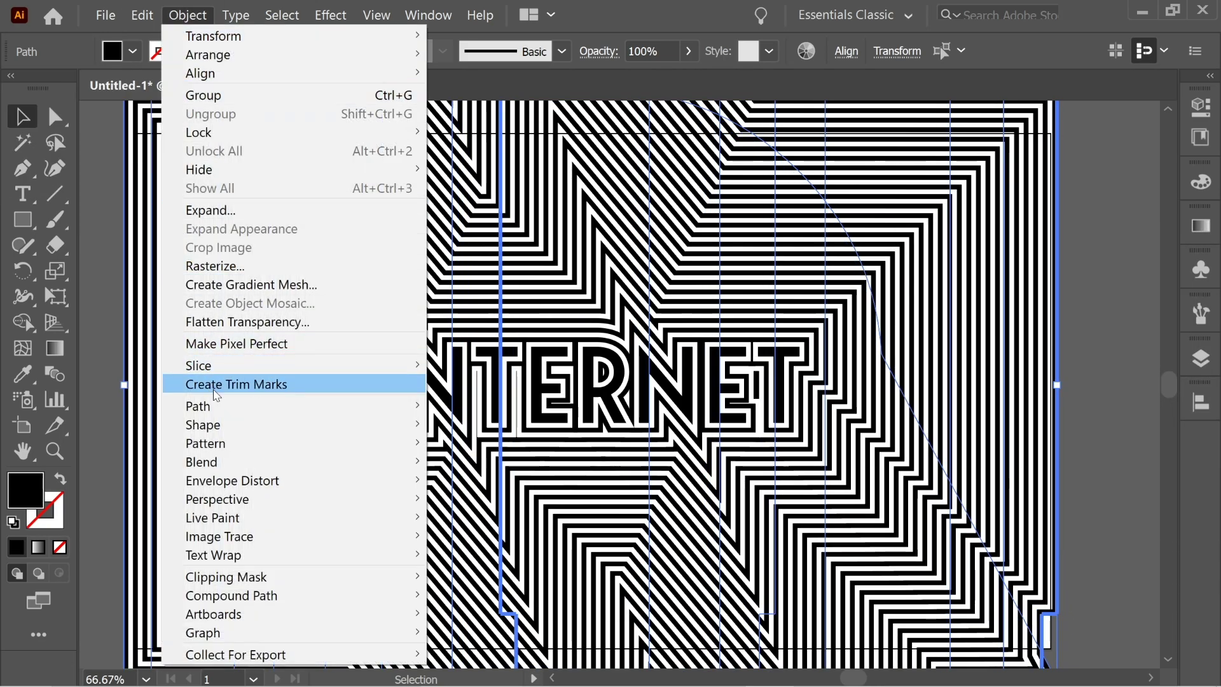
# - Apply the 10 px offset, fill it white and send it behind everything
pyautogui.moveTo(265, 406)
pyautogui.click(483, 466)
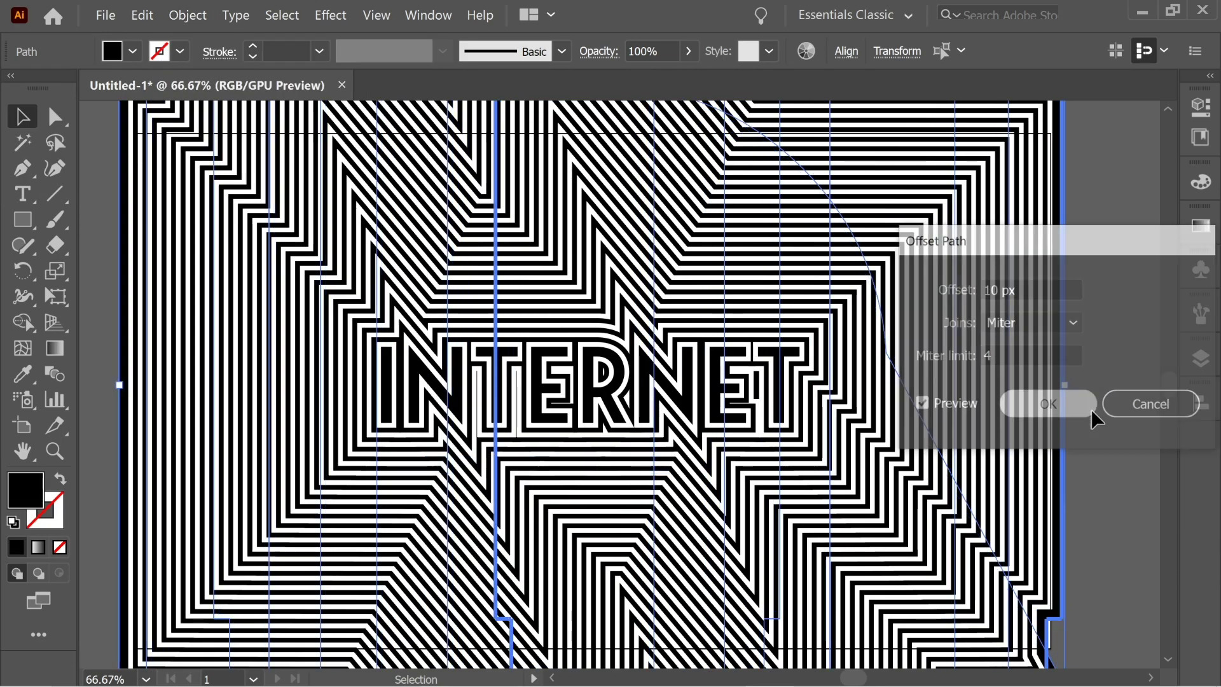
pyautogui.click(133, 50)
pyautogui.click(45, 87)
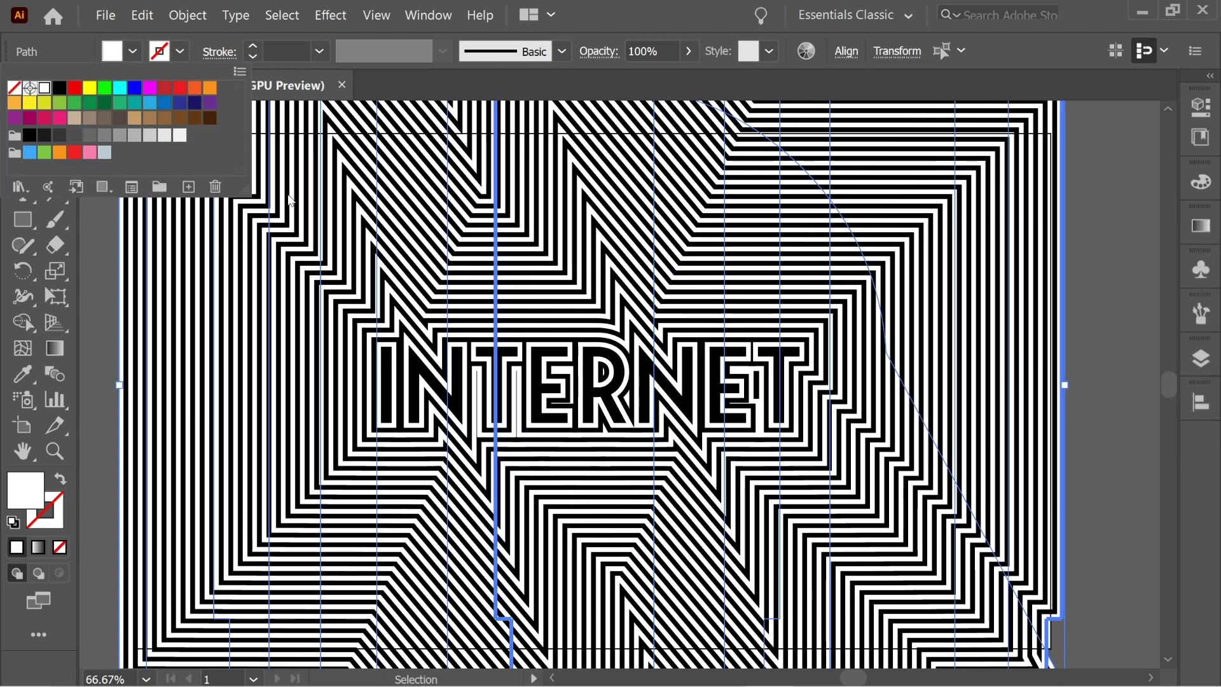
pyautogui.press('Escape')
pyautogui.rightClick(1110, 588)
pyautogui.moveTo(1081, 497)
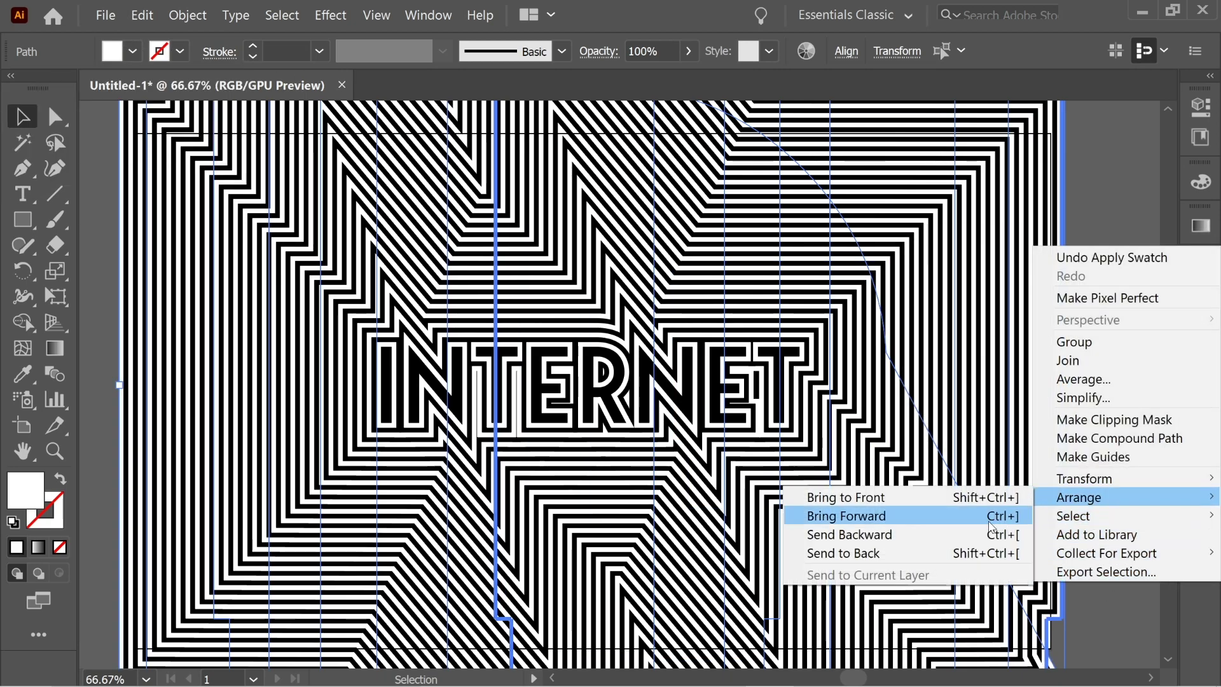
pyautogui.click(944, 553)
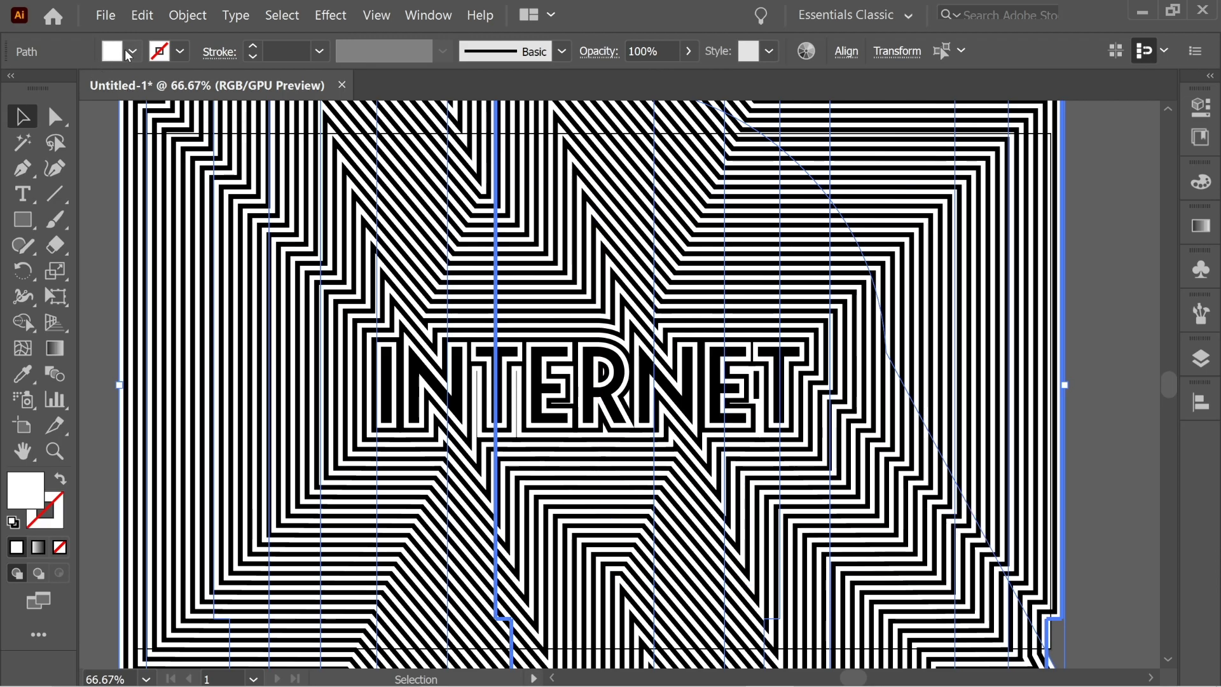
# - Add another 10 px offset outline filled black, send it to the back, and deselect
pyautogui.click(188, 15)
pyautogui.moveTo(220, 406)
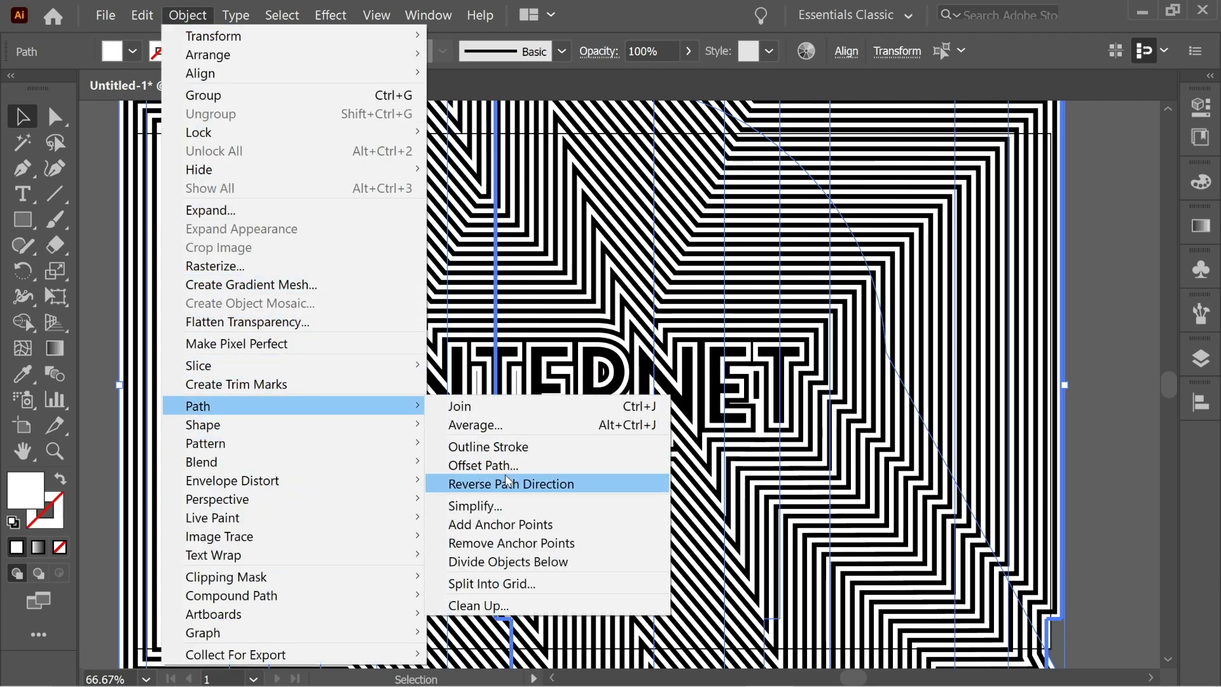
pyautogui.click(503, 466)
pyautogui.press('Return')
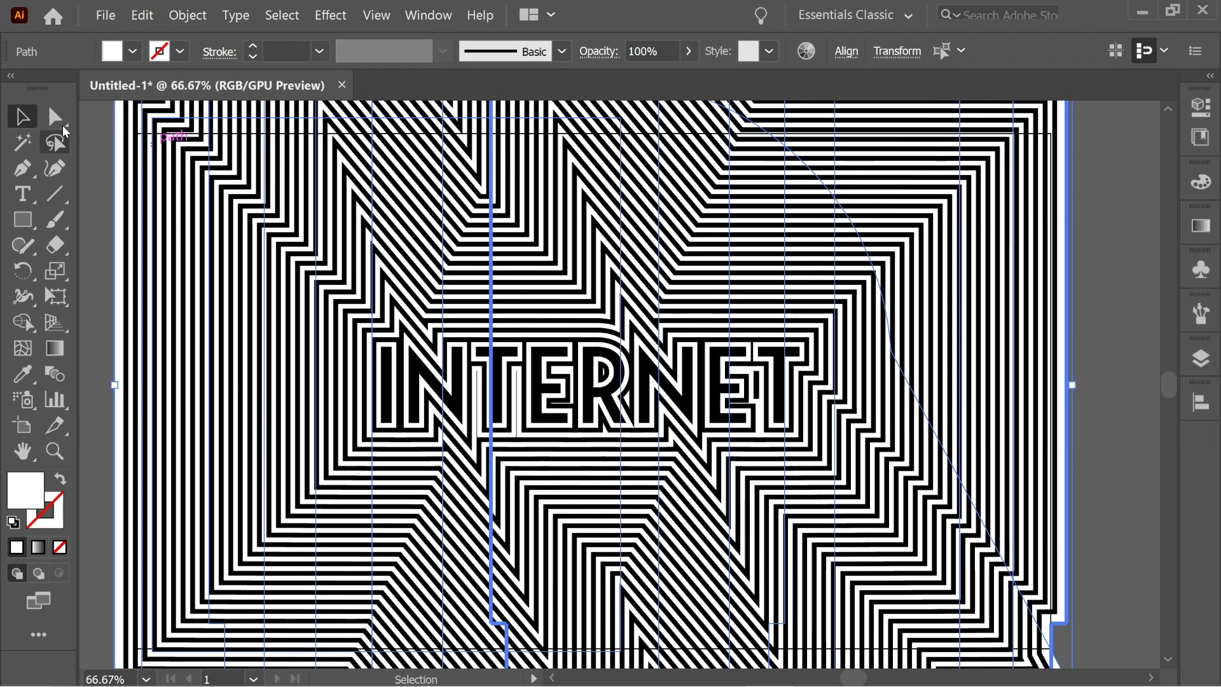
pyautogui.click(132, 52)
pyautogui.click(58, 90)
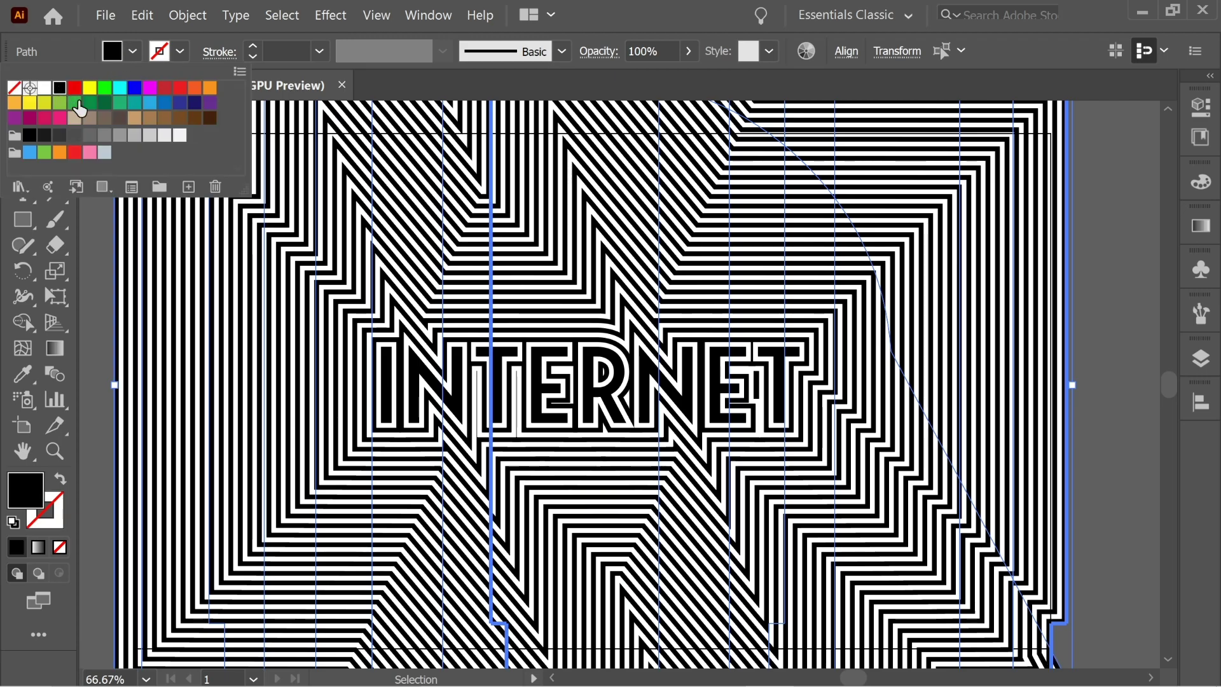
pyautogui.rightClick(1050, 471)
pyautogui.moveTo(1080, 364)
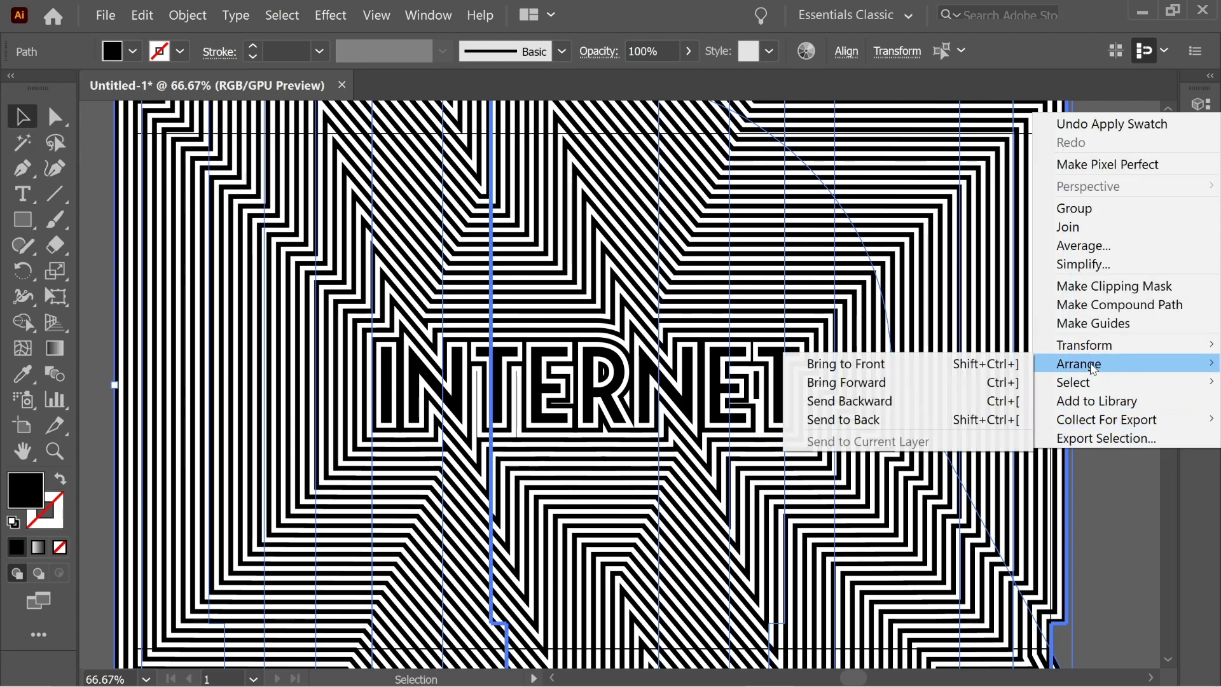
pyautogui.click(869, 420)
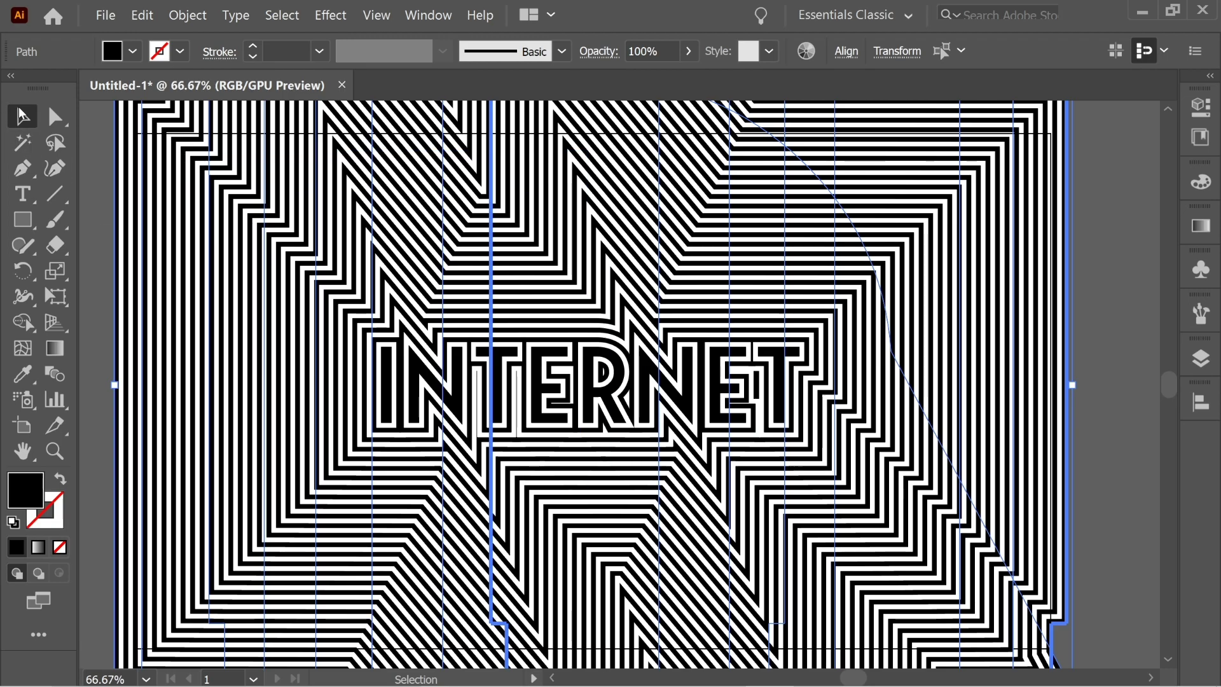
pyautogui.click(1100, 376)
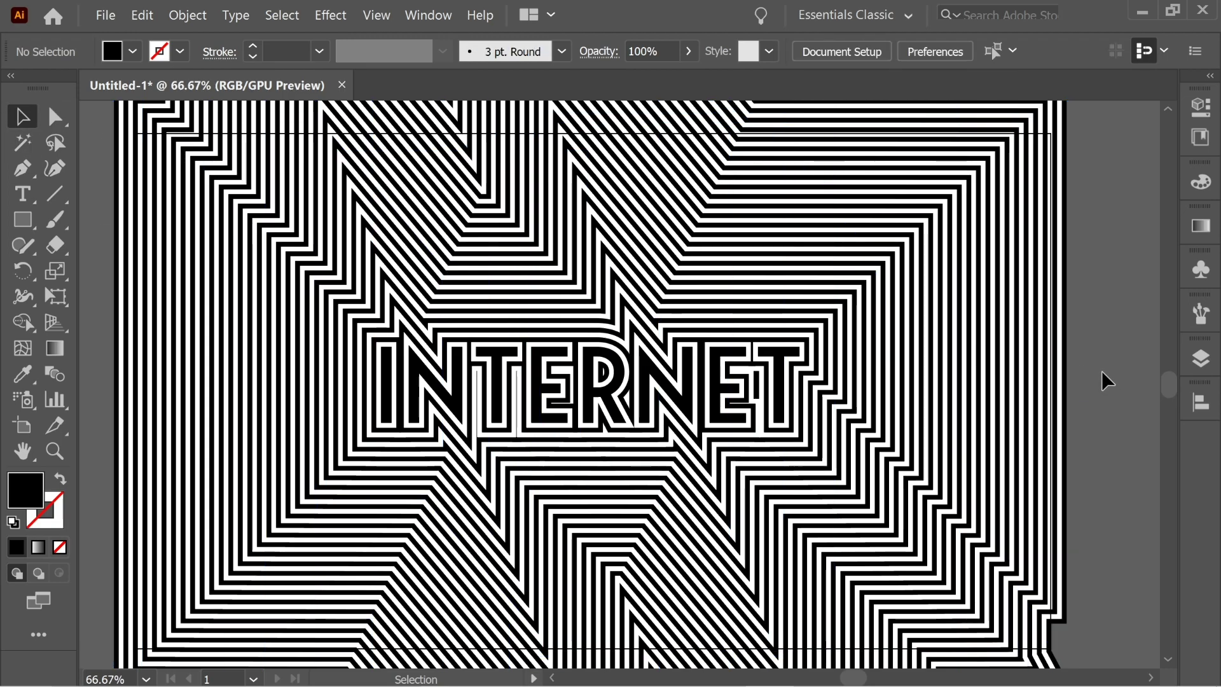
# - Draw a black rectangle about 1920 × 1083 px snapped to the artboard corners, then deselect
pyautogui.hotkey('ctrl', '-')
pyautogui.hotkey('ctrl', '-')
pyautogui.hotkey('ctrl', '-')
pyautogui.hotkey('ctrl', '+')
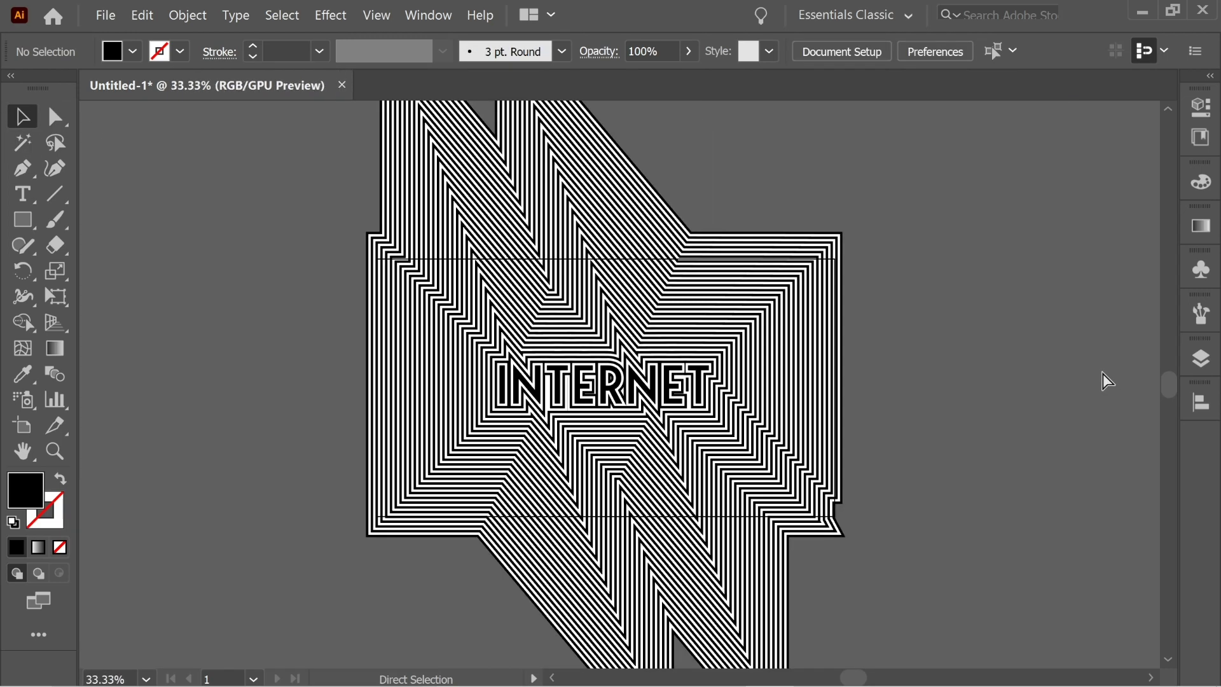
pyautogui.hotkey('ctrl', '+')
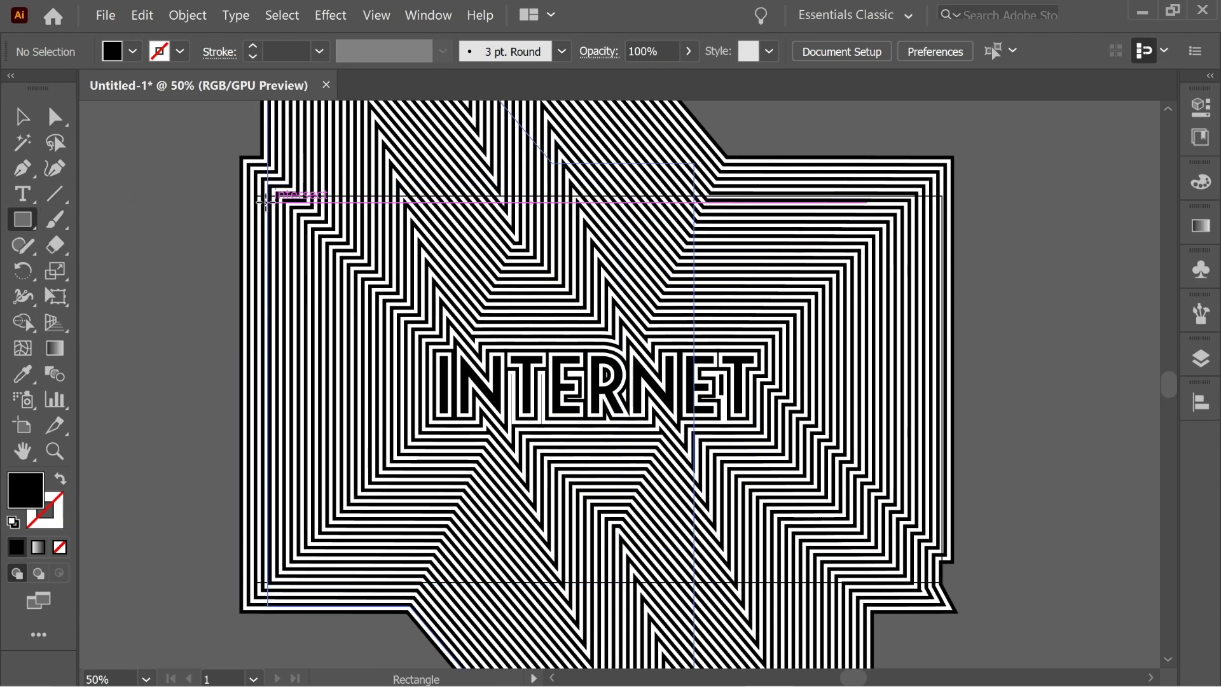
pyautogui.hotkey('ctrl', '1')
pyautogui.hscroll(10, 373, 203)
pyautogui.scroll(4, 509, 255)
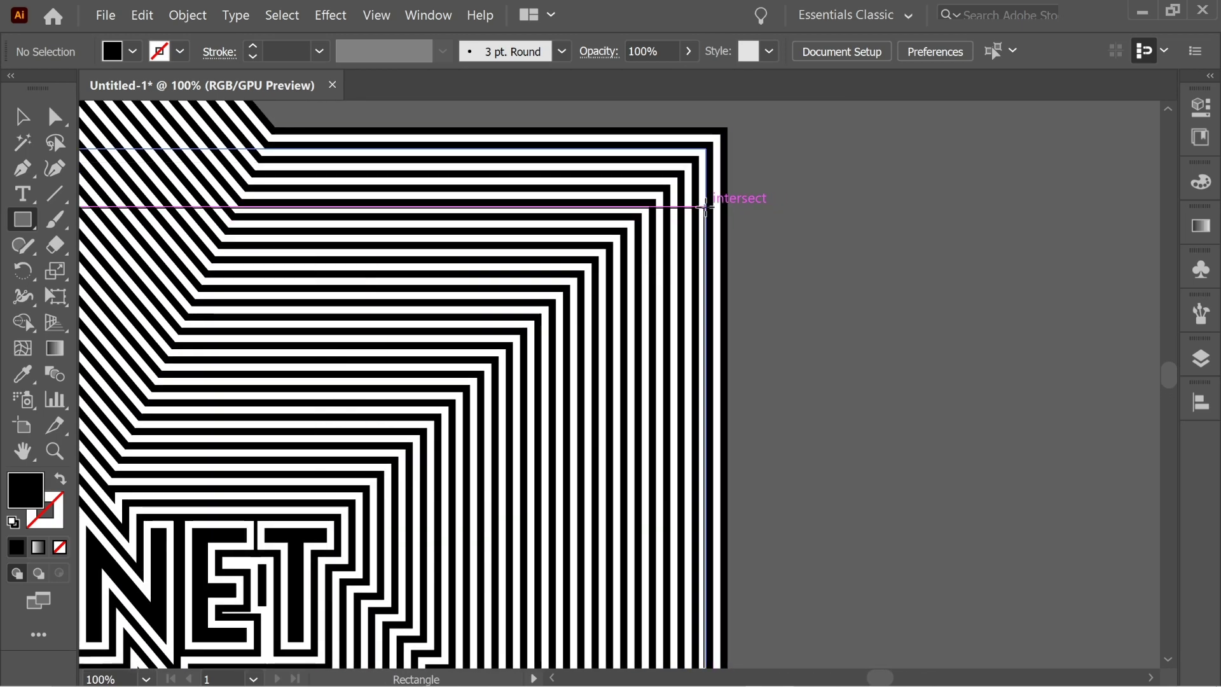
pyautogui.moveTo(704, 206)
pyautogui.mouseDown()
pyautogui.moveTo(314, 433)
pyautogui.moveTo(63, 674)
pyautogui.moveTo(262, 470)
pyautogui.moveTo(311, 362)
pyautogui.moveTo(208, 372)
pyautogui.moveTo(199, 401)
pyautogui.mouseUp()
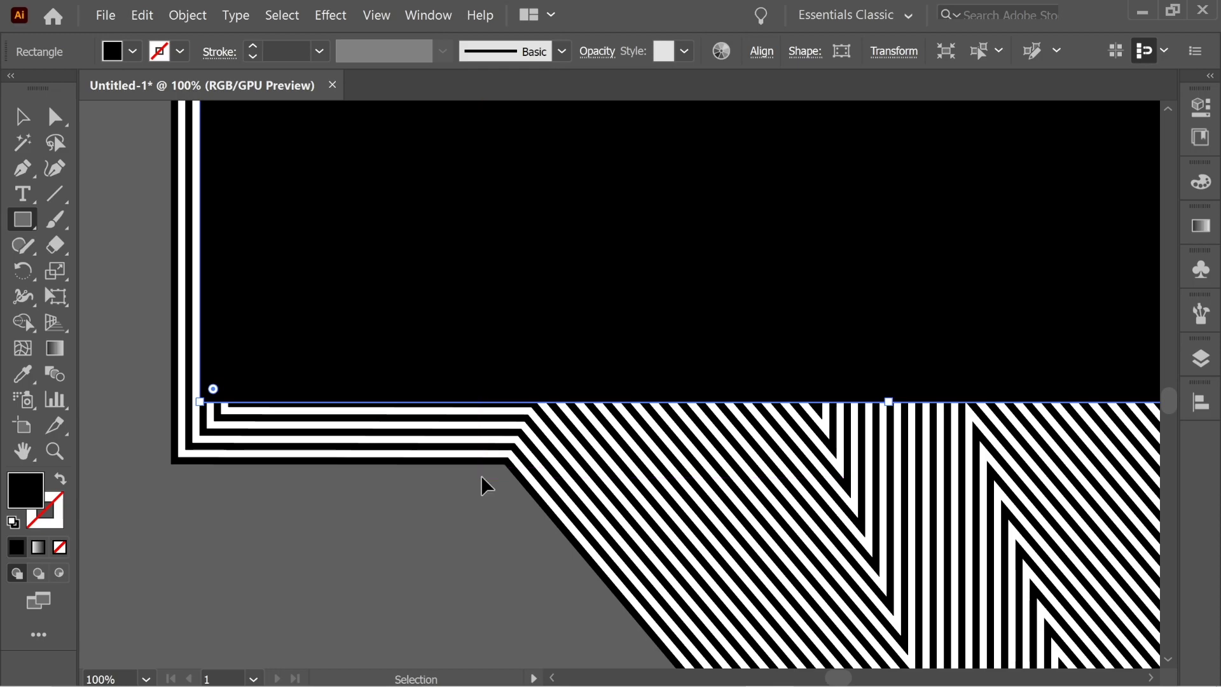
pyautogui.hotkey('ctrl', '-')
pyautogui.hotkey('ctrl', '-')
pyautogui.hotkey('ctrl', '-')
pyautogui.hotkey('ctrl', '-')
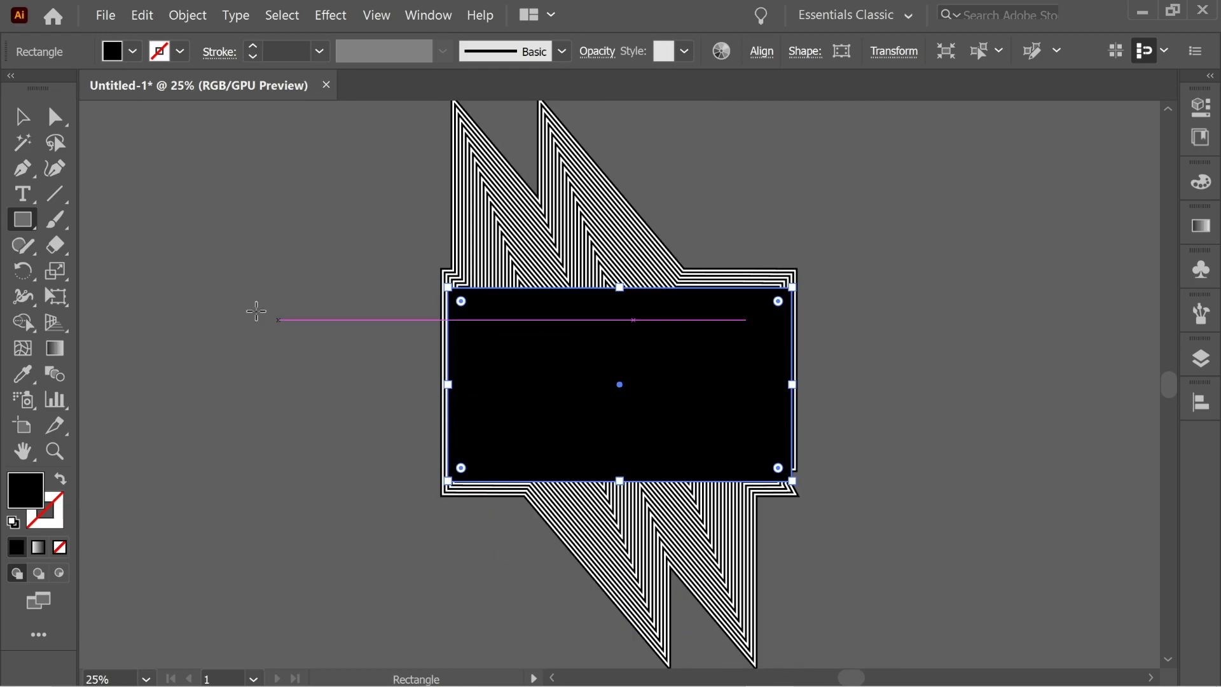
pyautogui.click(18, 124)
pyautogui.click(895, 515)
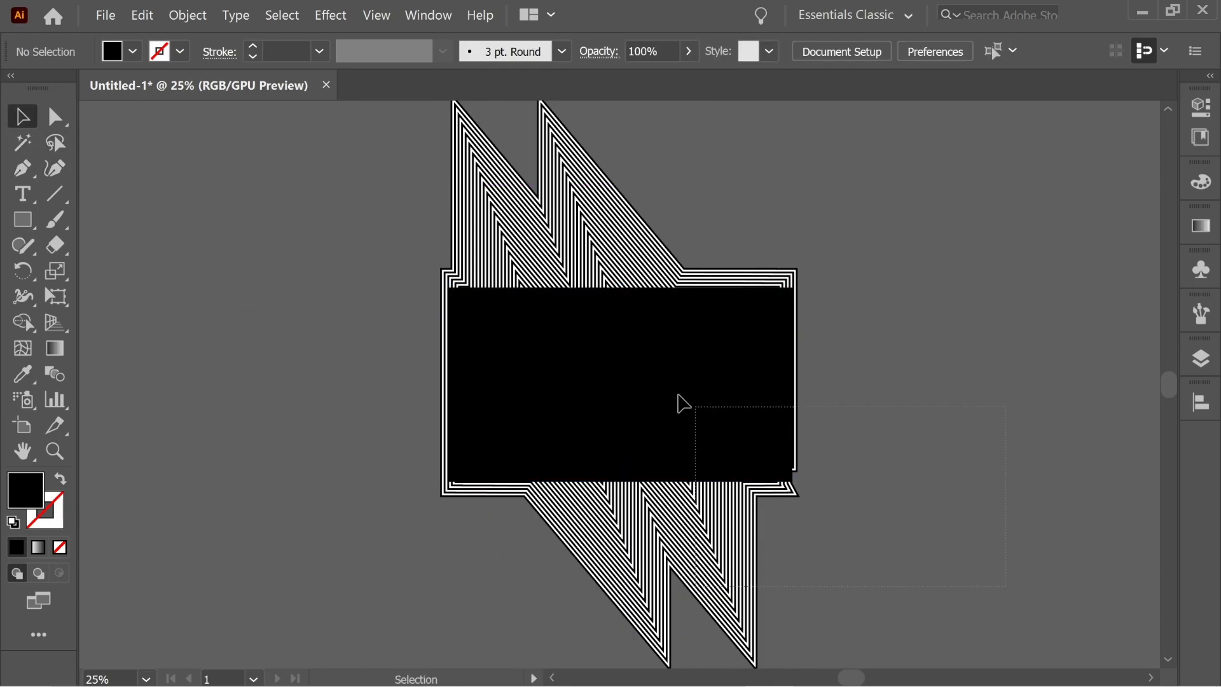
# - Select everything, make a clipping mask with the rectangle, then view the result at 66.67%
pyautogui.hotkey('ctrl', 'a')
pyautogui.rightClick(644, 328)
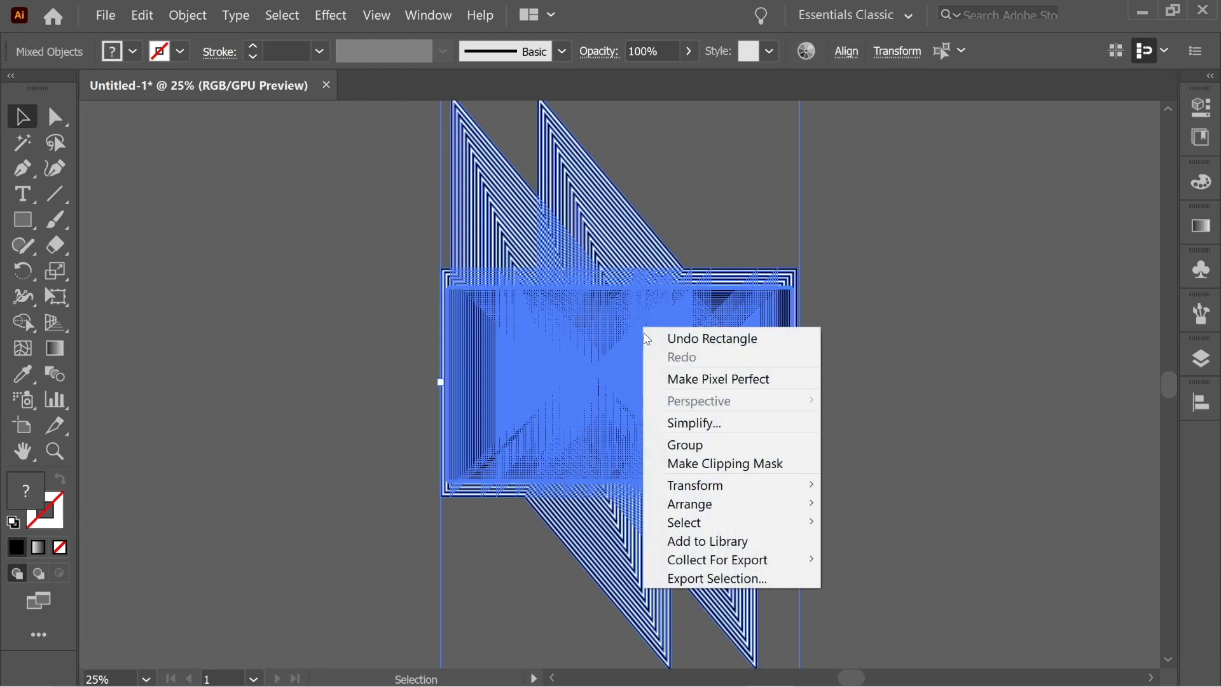
pyautogui.click(697, 467)
pyautogui.click(858, 462)
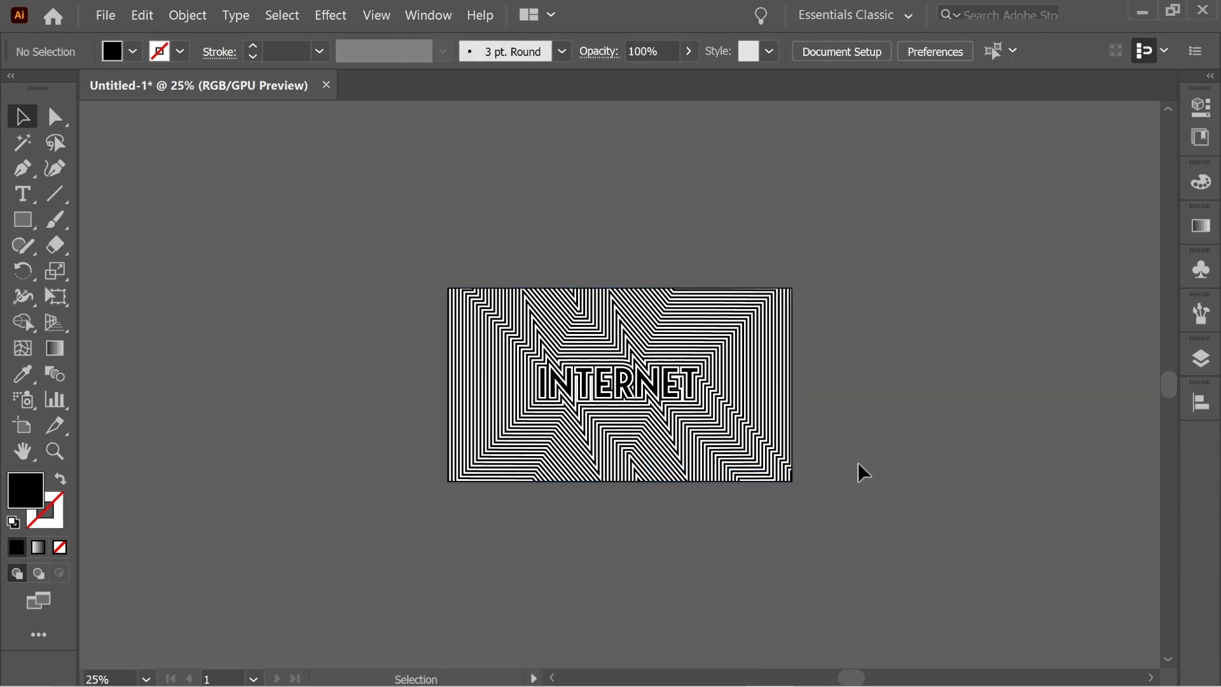
pyautogui.press('a')
pyautogui.hotkey('ctrl', '+')
pyautogui.hotkey('ctrl', '+')
pyautogui.hotkey('ctrl', '+')
pyautogui.hotkey('ctrl', '-')
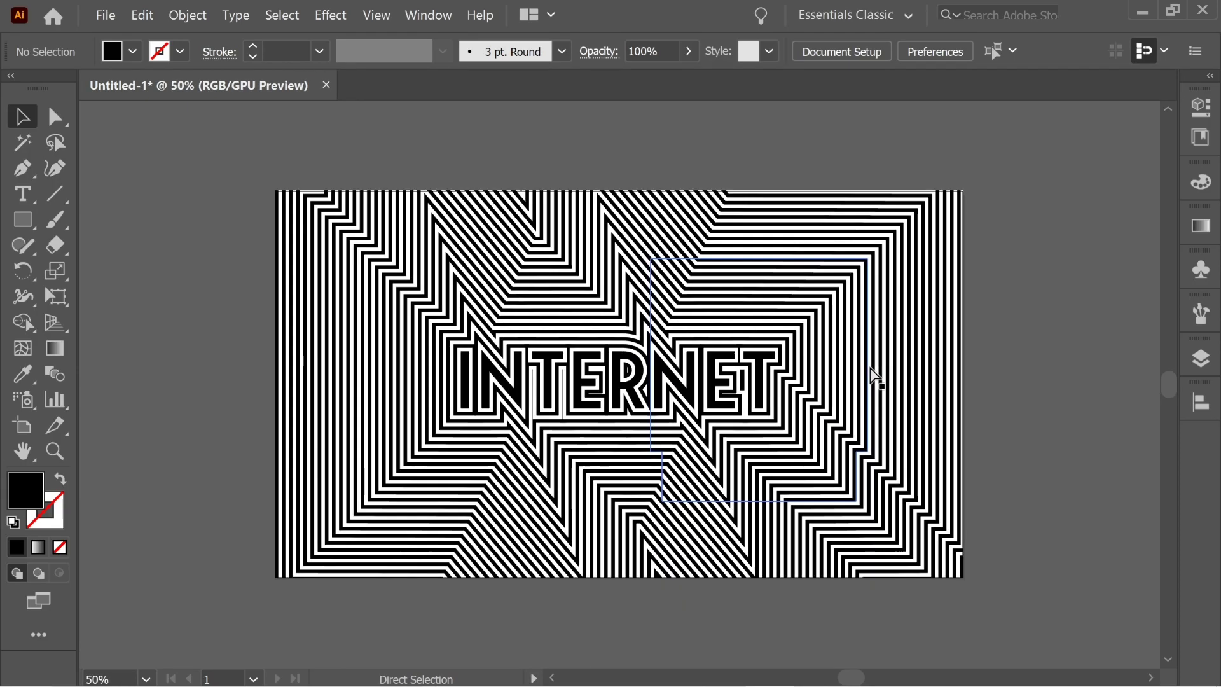
pyautogui.hotkey('ctrl', '+')
pyautogui.press('v')
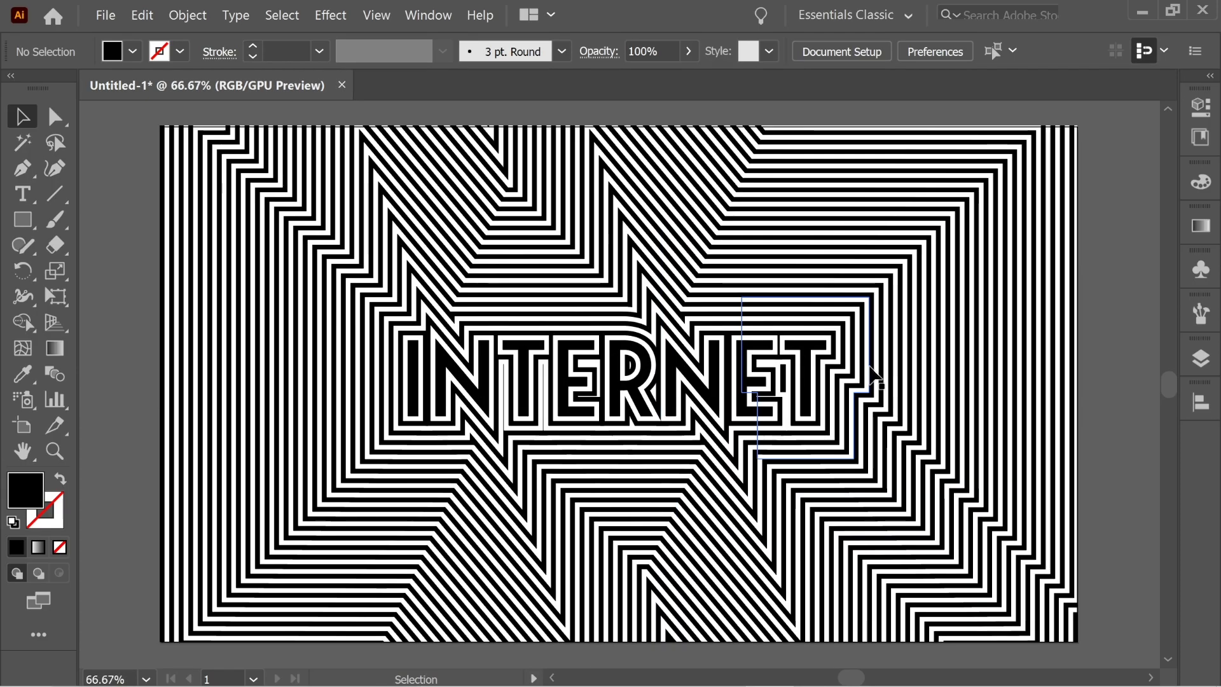